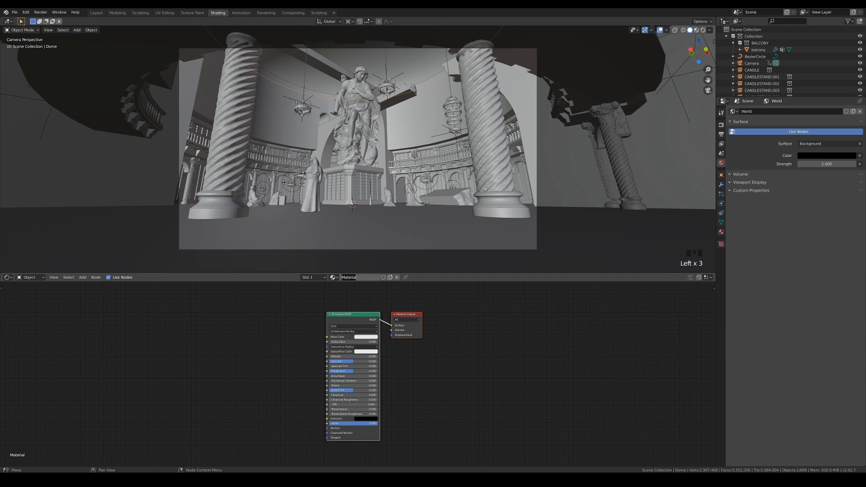
- Name the dome's new material "dome" and add an Image Texture node beside its Principled BSDF node
{"action": "left_click", "coordinate": [370, 282]}
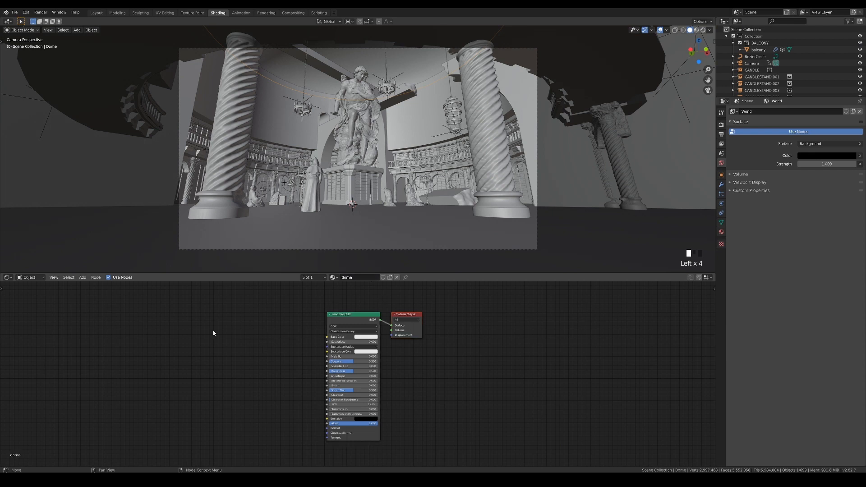
{"action": "key", "text": "shift+a"}
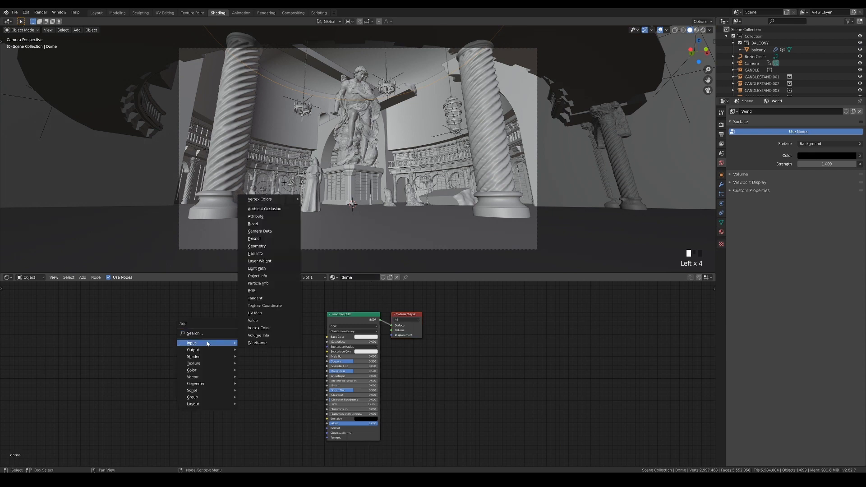
{"action": "left_click", "coordinate": [210, 334]}
{"action": "type", "text": "ima"}
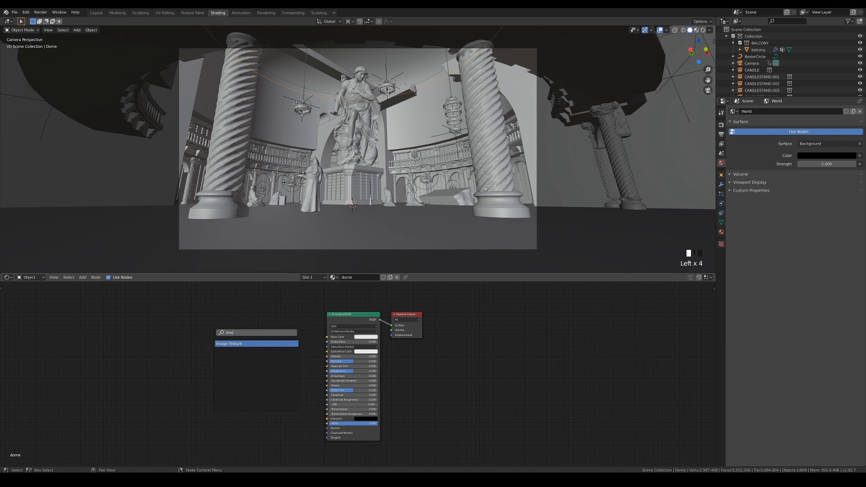
{"action": "key", "text": "Return"}
{"action": "left_click", "coordinate": [228, 336]}
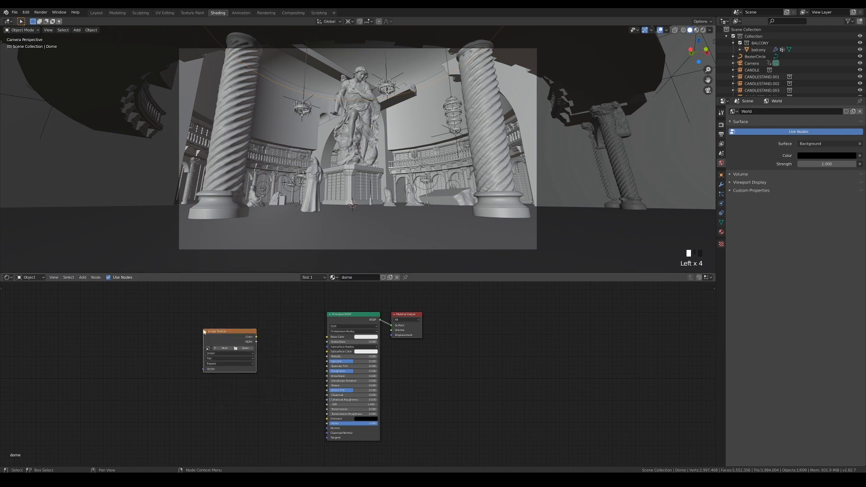
- Load the round ornamental ceiling picture from the PICTUREs folder into the Image Texture node and connect its Color to Base Color
{"action": "left_click", "coordinate": [243, 348]}
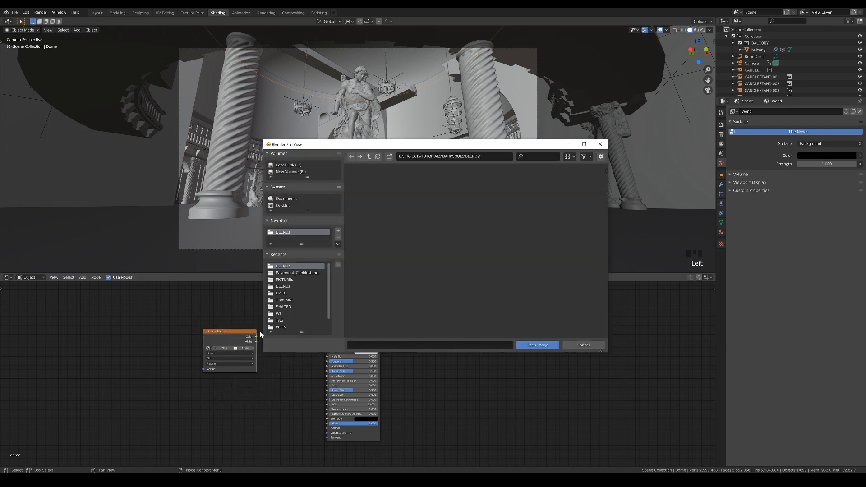
{"action": "left_click", "coordinate": [368, 156]}
{"action": "double_click", "coordinate": [374, 201]}
{"action": "left_click", "coordinate": [422, 251]}
{"action": "left_click", "coordinate": [543, 347]}
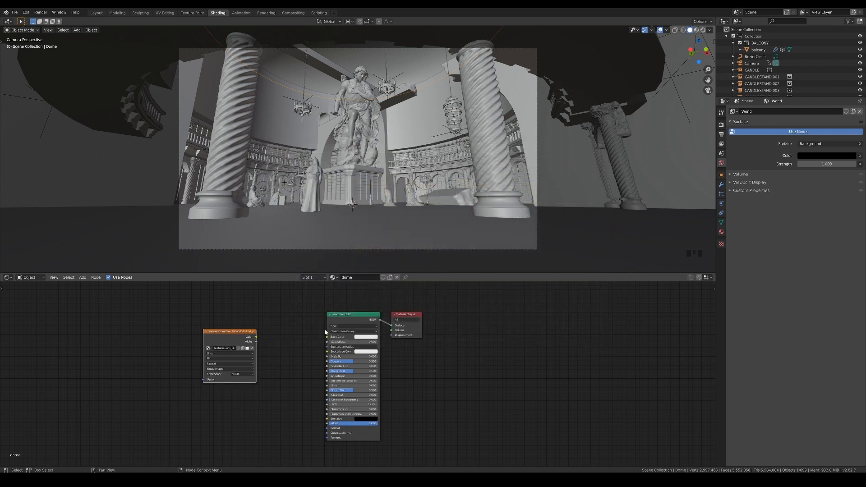
{"action": "left_click_drag", "start_coordinate": [256, 337], "coordinate": [327, 337]}
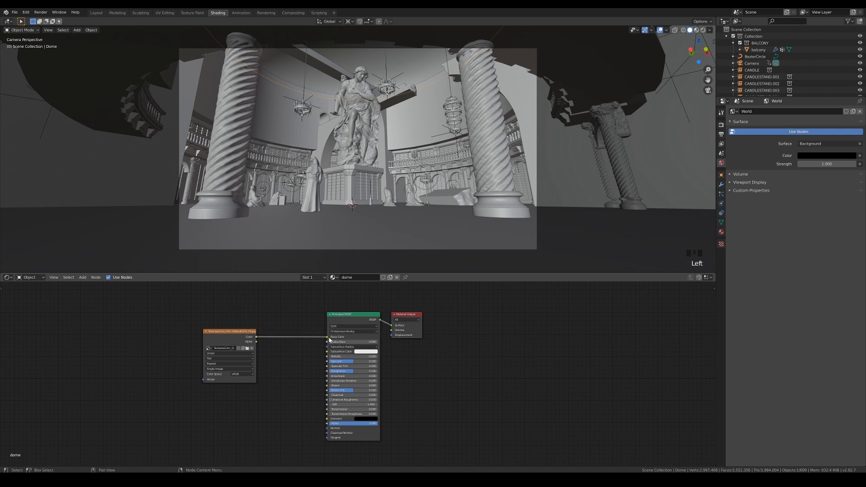
- Isolate the dome in the UV Editing workspace and display it with Material Preview shading
{"action": "left_click", "coordinate": [697, 30]}
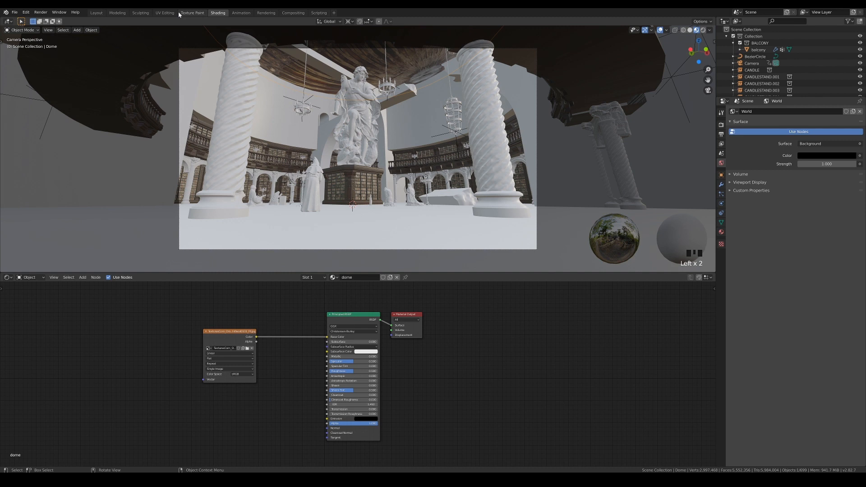
{"action": "left_click", "coordinate": [165, 12]}
{"action": "scroll", "coordinate": [588, 218], "scroll_direction": "down", "scroll_amount": 2}
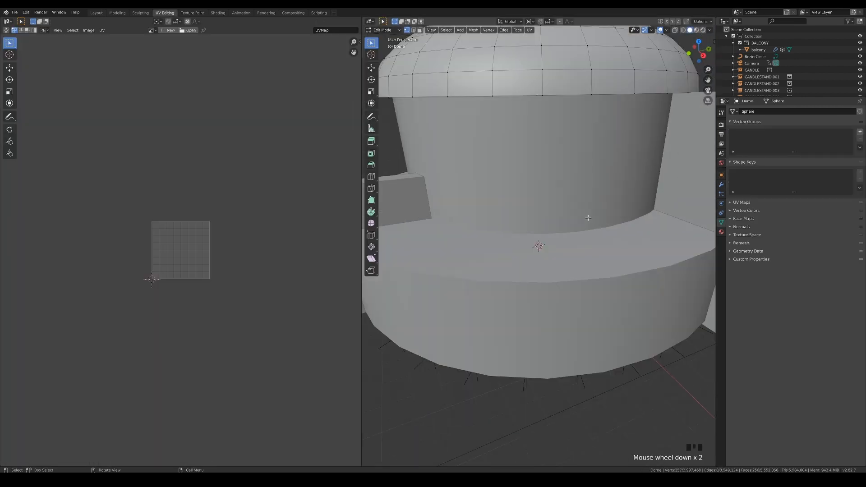
{"action": "key", "text": "KP_Divide"}
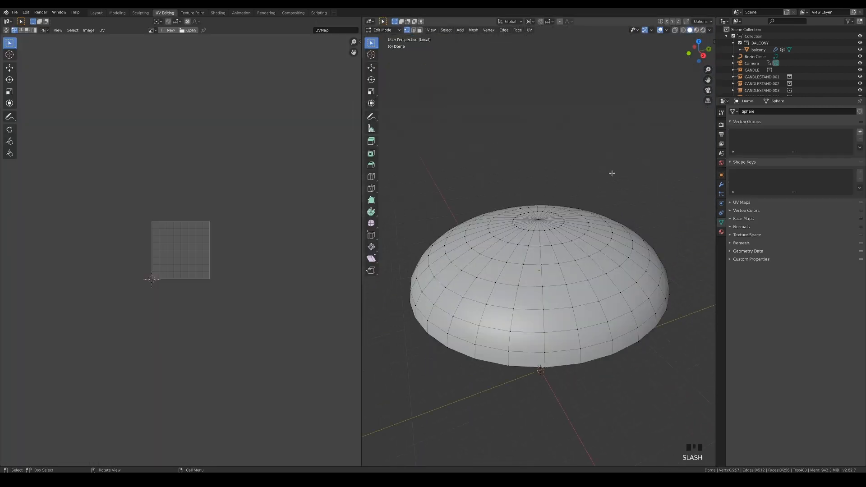
{"action": "left_click", "coordinate": [697, 30]}
- Unwrap the dome's entire mesh from the top view using Project From View
{"action": "key", "text": "a"}
{"action": "key", "text": "KP_7"}
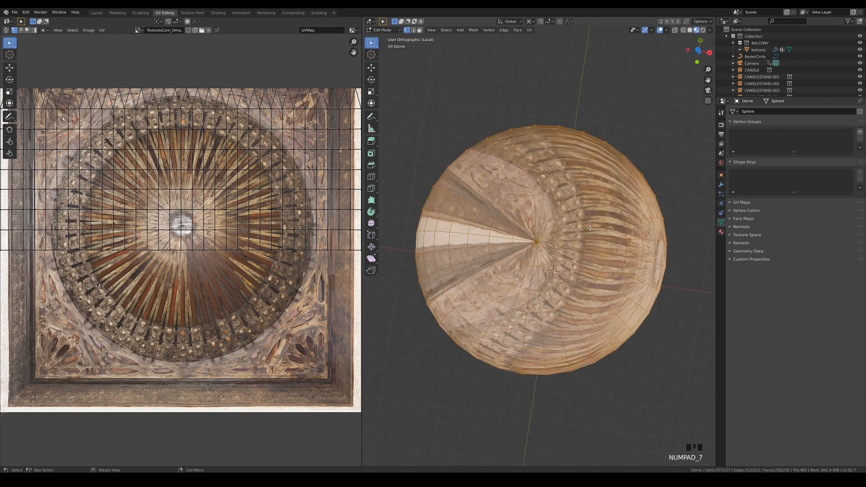
{"action": "key", "text": "u"}
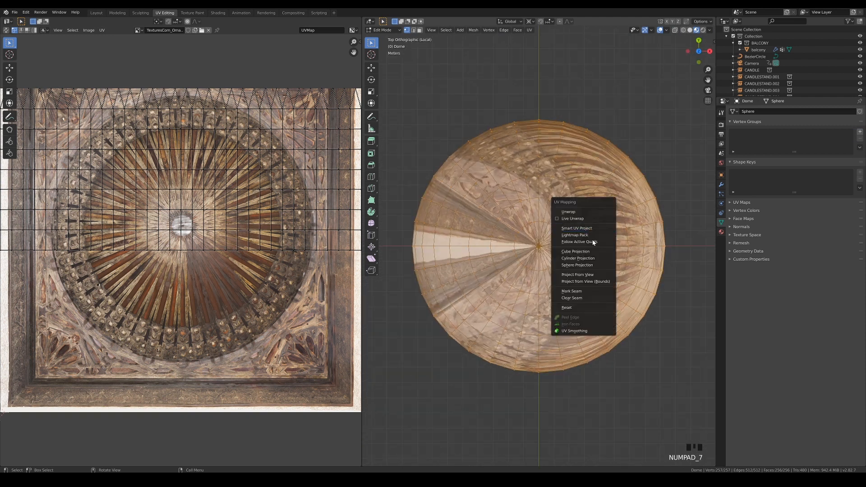
{"action": "left_click", "coordinate": [598, 273]}
- Move the dome's whole UV layout so its centre lies on the centre of the image's circular pattern
{"action": "key", "text": "a"}
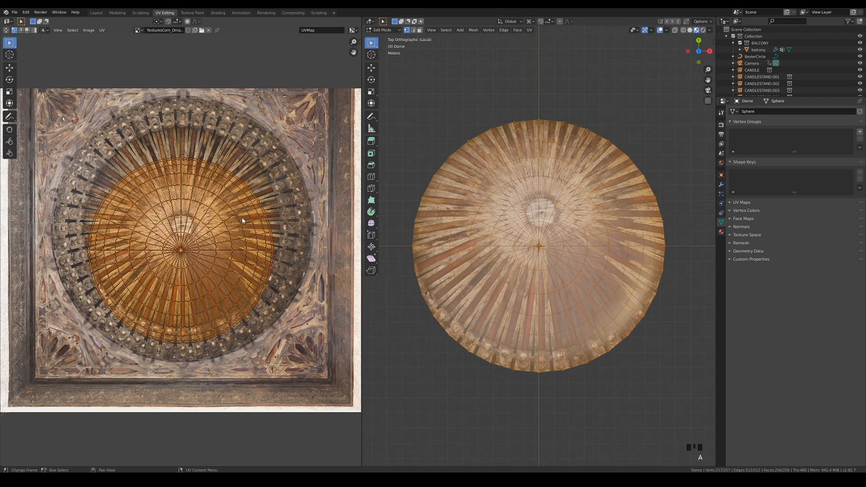
{"action": "scroll", "coordinate": [215, 269], "scroll_direction": "up", "scroll_amount": 5}
{"action": "key", "text": "s"}
{"action": "key", "text": "g"}
{"action": "left_click", "coordinate": [226, 173]}
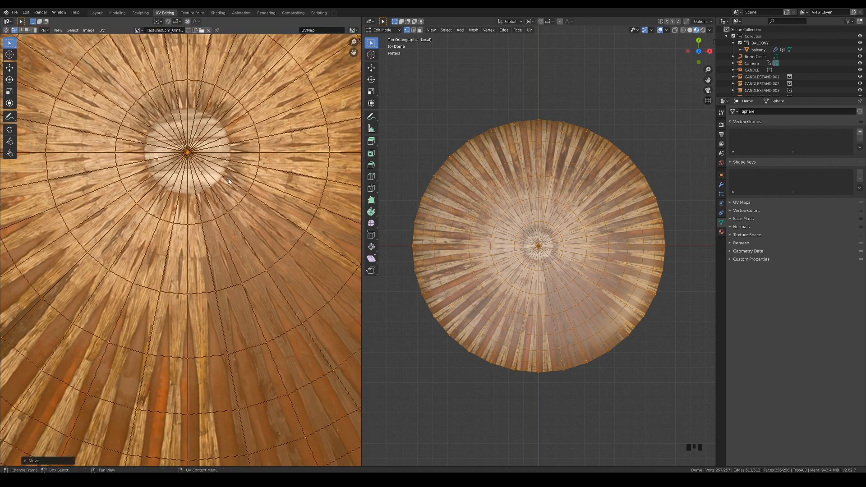
{"action": "scroll", "coordinate": [224, 169], "scroll_direction": "up", "scroll_amount": 5}
{"action": "scroll", "coordinate": [224, 170], "scroll_direction": "down", "scroll_amount": 3}
{"action": "scroll", "coordinate": [248, 103], "scroll_direction": "up", "scroll_amount": 3}
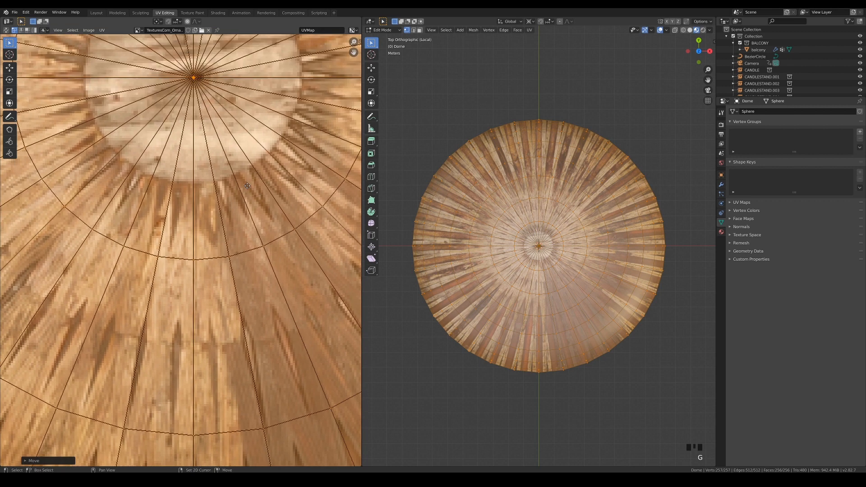
{"action": "key", "text": "g"}
{"action": "left_click", "coordinate": [246, 197]}
{"action": "scroll", "coordinate": [248, 197], "scroll_direction": "down", "scroll_amount": 6}
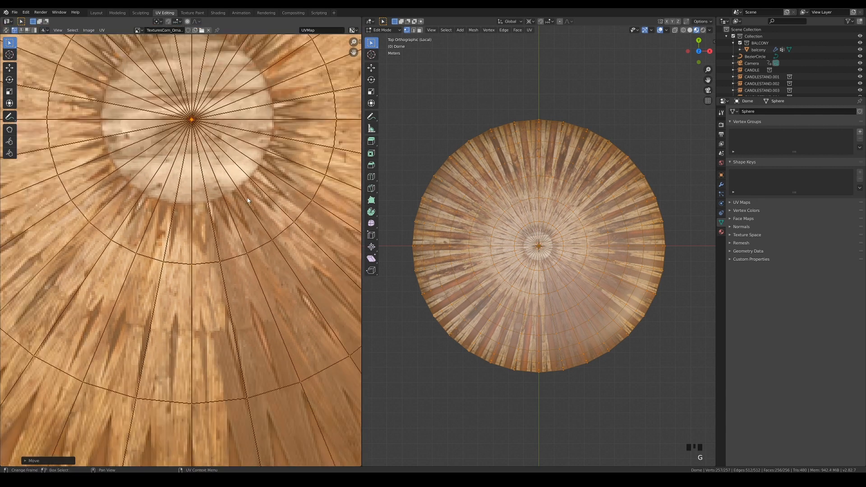
{"action": "scroll", "coordinate": [249, 196], "scroll_direction": "down", "scroll_amount": 3}
{"action": "scroll", "coordinate": [262, 214], "scroll_direction": "up", "scroll_amount": 2}
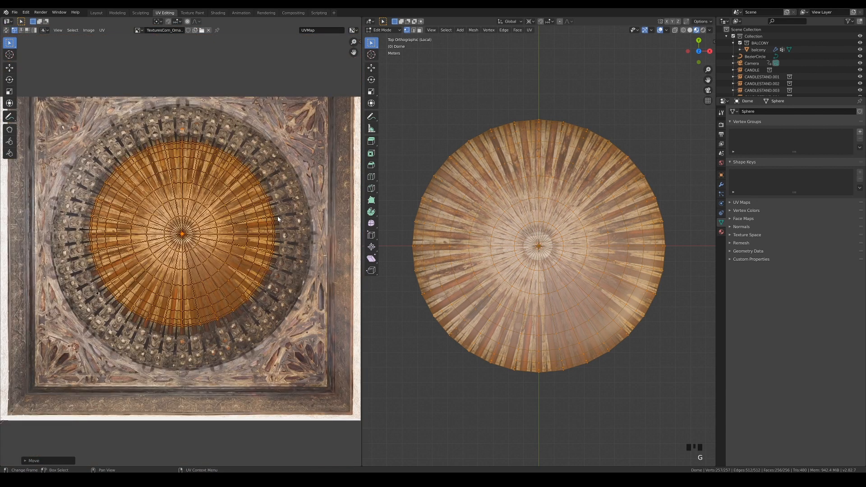
- Scale the outer UV ring about 1.4 times with proportional editing, fitting it to the edge of the round ornament
{"action": "left_click", "coordinate": [265, 193], "text": "alt"}
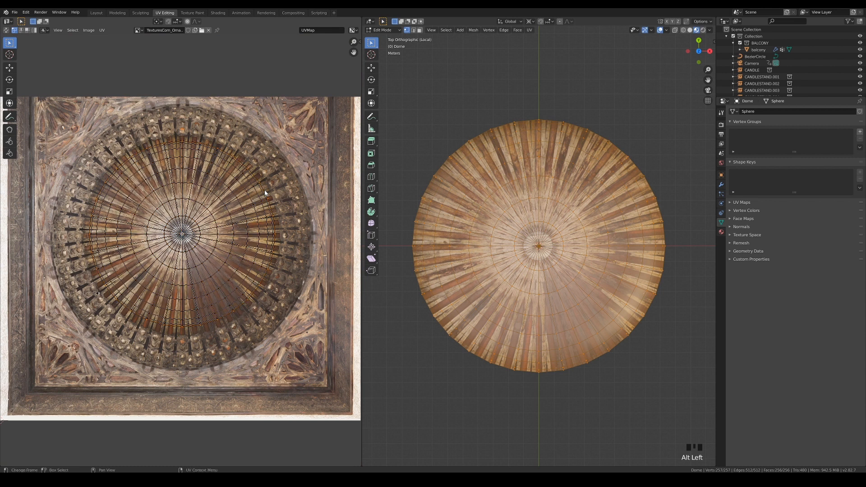
{"action": "left_click", "coordinate": [188, 21]}
{"action": "key", "text": "s"}
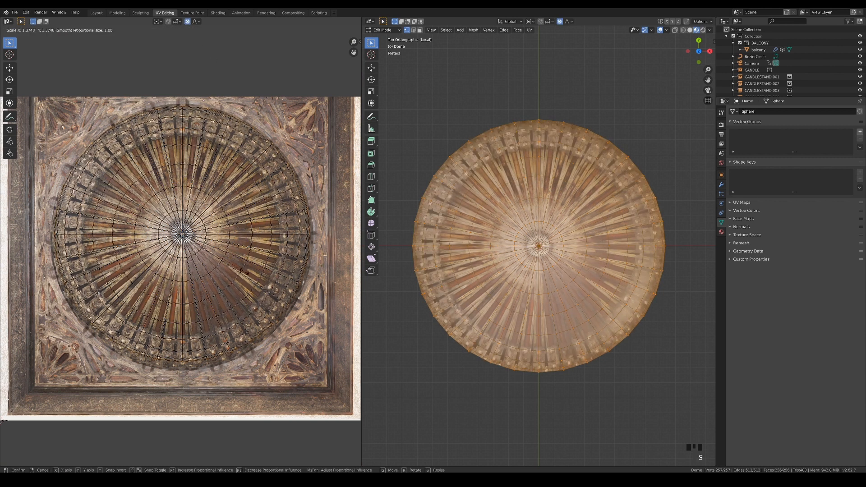
{"action": "scroll", "coordinate": [242, 272], "scroll_direction": "down", "scroll_amount": 12}
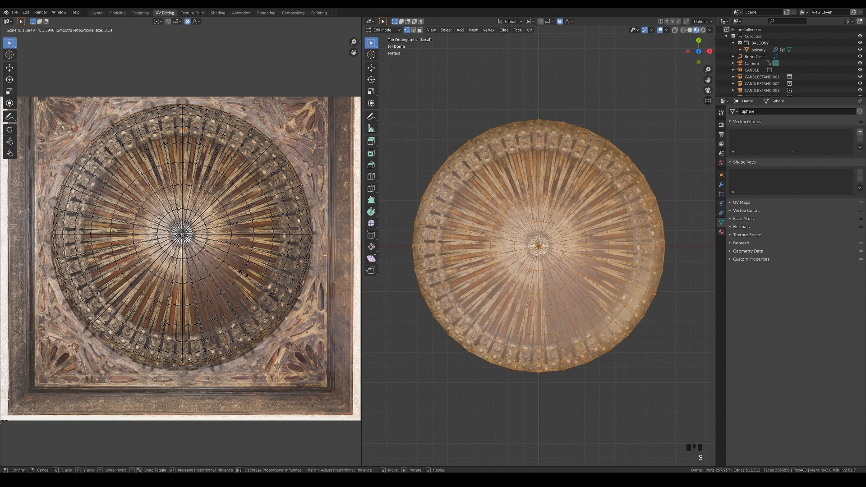
{"action": "scroll", "coordinate": [242, 273], "scroll_direction": "up", "scroll_amount": 20}
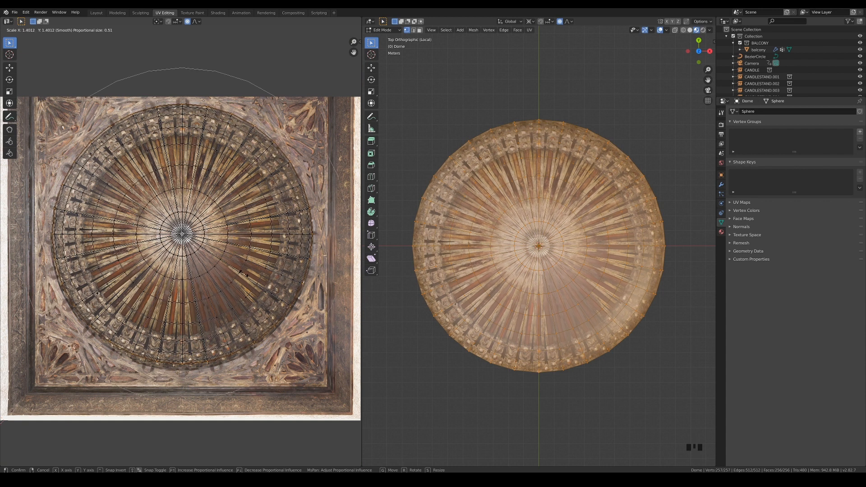
{"action": "scroll", "coordinate": [244, 273], "scroll_direction": "up", "scroll_amount": 19}
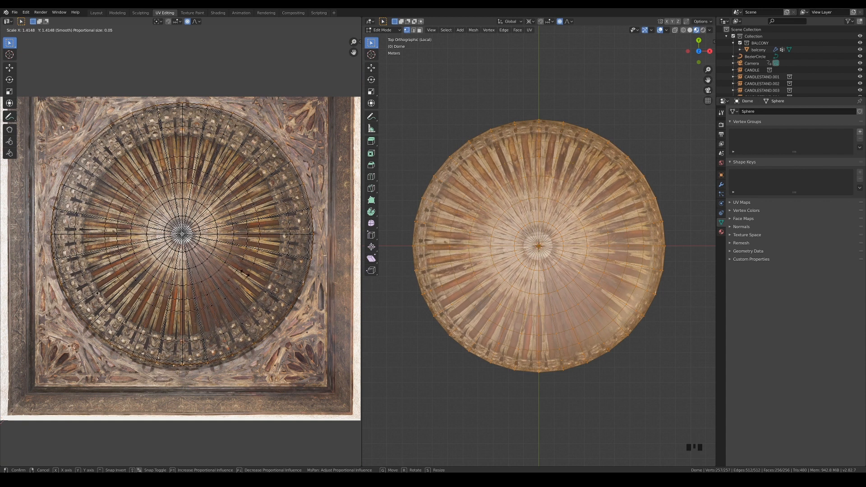
{"action": "scroll", "coordinate": [242, 272], "scroll_direction": "up", "scroll_amount": 2}
{"action": "left_click", "coordinate": [241, 272]}
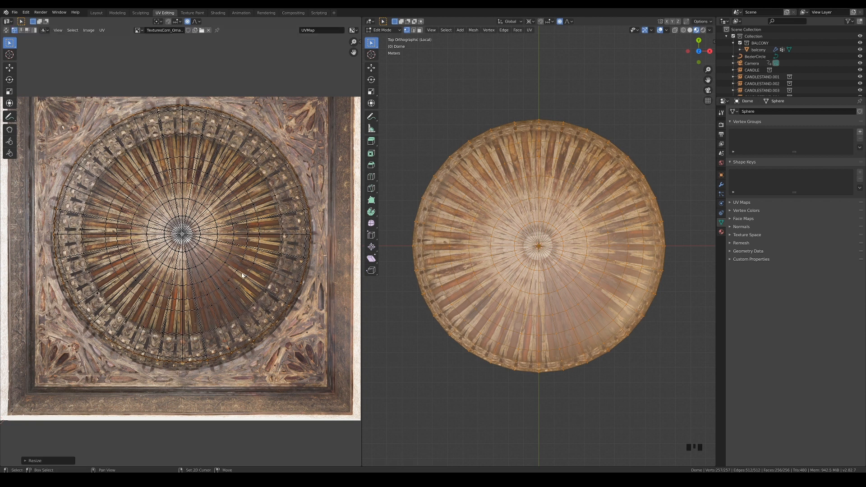
- Scale the selected outer UV ring slightly inward using a proportional size of about 0.01
{"action": "key", "text": "s"}
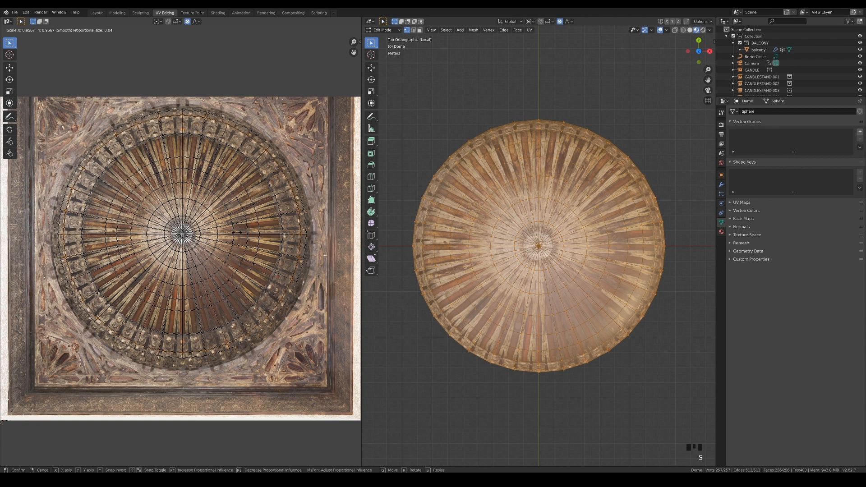
{"action": "scroll", "coordinate": [237, 232], "scroll_direction": "up", "scroll_amount": 10}
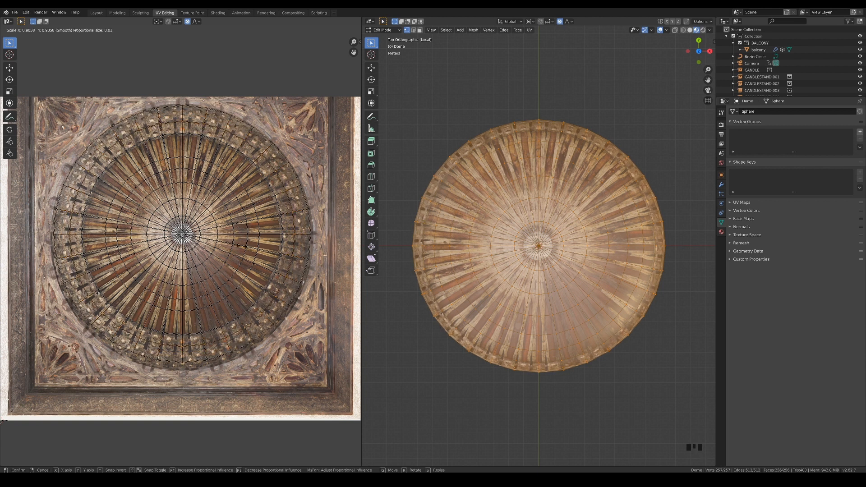
{"action": "left_click", "coordinate": [231, 244]}
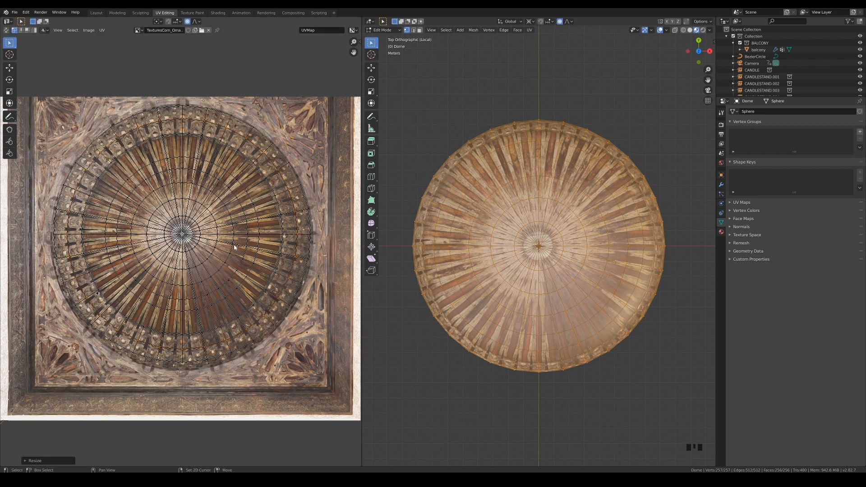
- Leave mesh editing, check the dome's texture from another angle and return to the Shading workspace
{"action": "key", "text": "Tab"}
{"action": "middle_click_drag", "start_coordinate": [587, 343], "coordinate": [593, 222]}
{"action": "left_click", "coordinate": [560, 125]}
{"action": "left_click", "coordinate": [218, 13]}
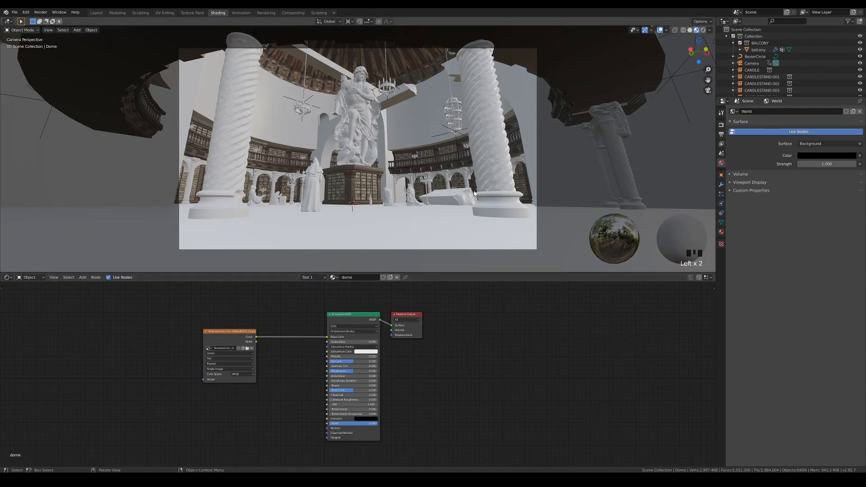
- Create a new material for the wall behind the statue and name it "cobblestone"
{"action": "left_click", "coordinate": [395, 135]}
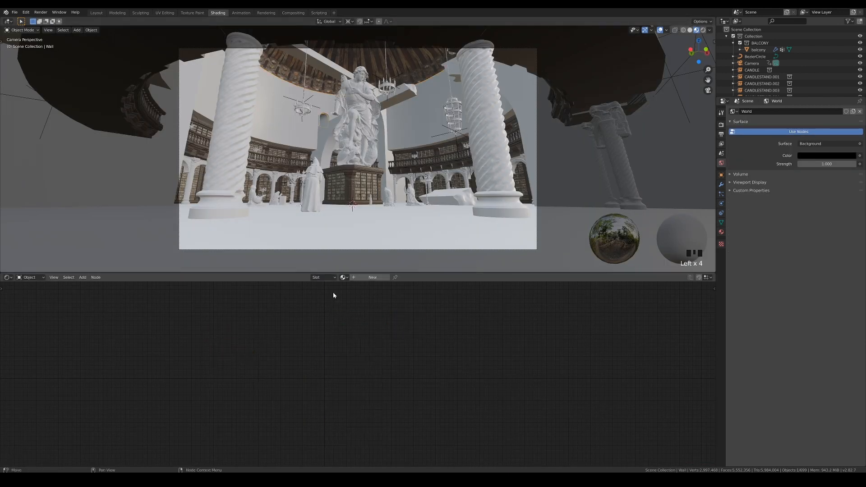
{"action": "double_click", "coordinate": [356, 278]}
{"action": "type", "text": "co"}
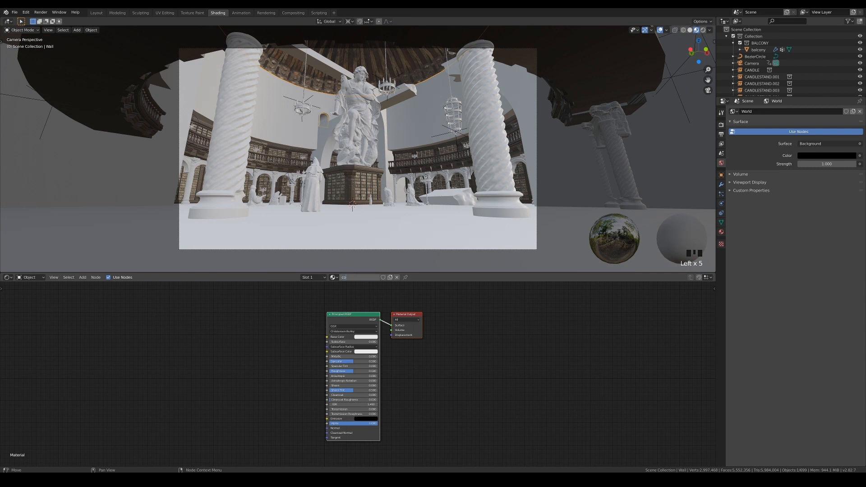
{"action": "type", "text": "bblestone\\"}
{"action": "left_click", "coordinate": [285, 323]}
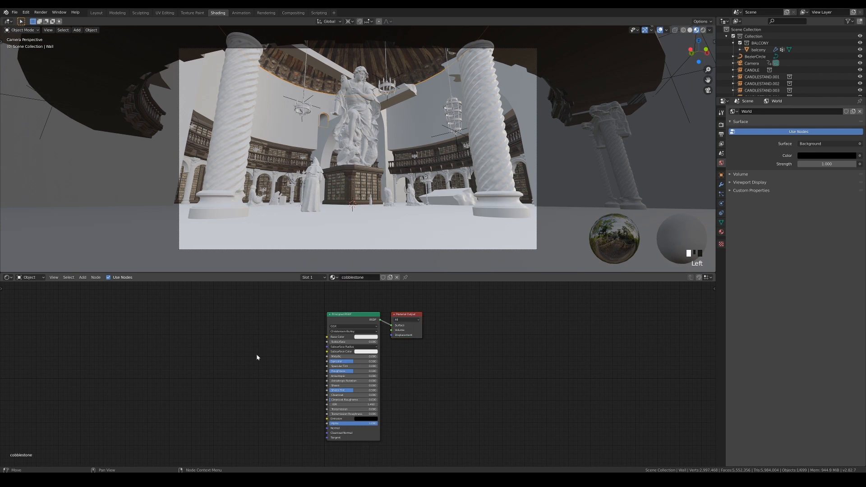
- Build the cobblestone material with Principled Texture Setup, using all texture maps in the Pavement_Cobblestone folder
{"action": "key", "text": "ctrl+shift+t"}
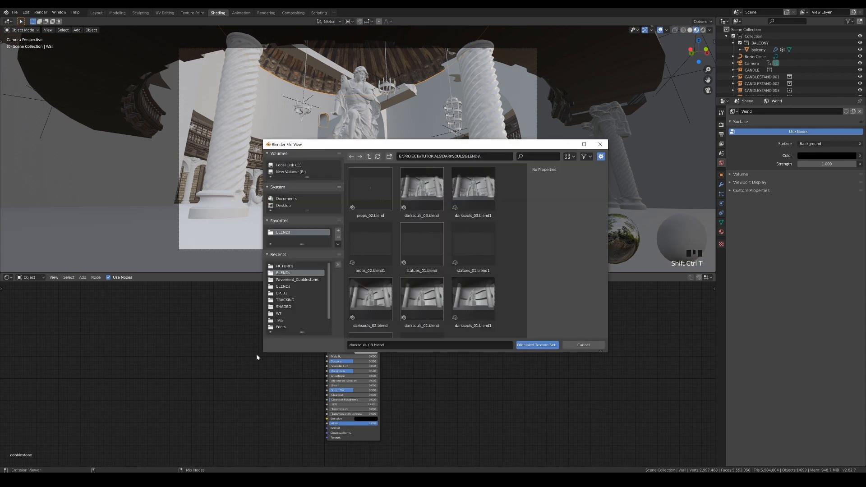
{"action": "left_click", "coordinate": [368, 157]}
{"action": "double_click", "coordinate": [378, 193]}
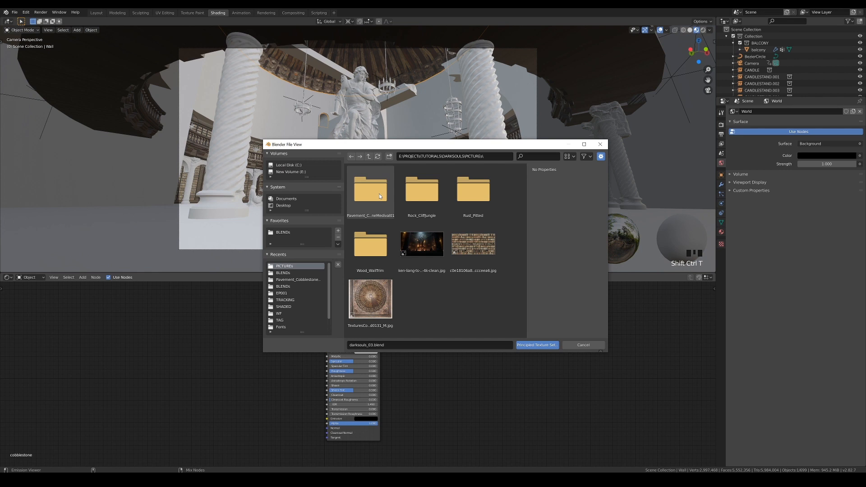
{"action": "double_click", "coordinate": [379, 193]}
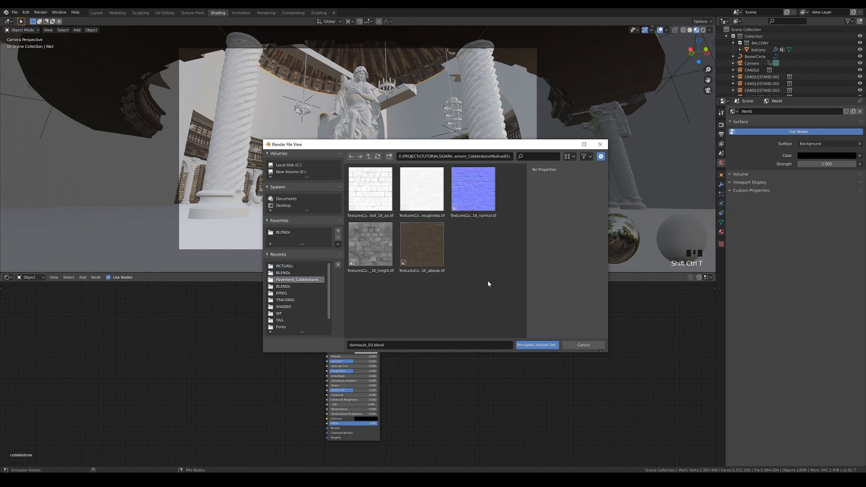
{"action": "key", "text": "a"}
{"action": "left_click", "coordinate": [526, 345]}
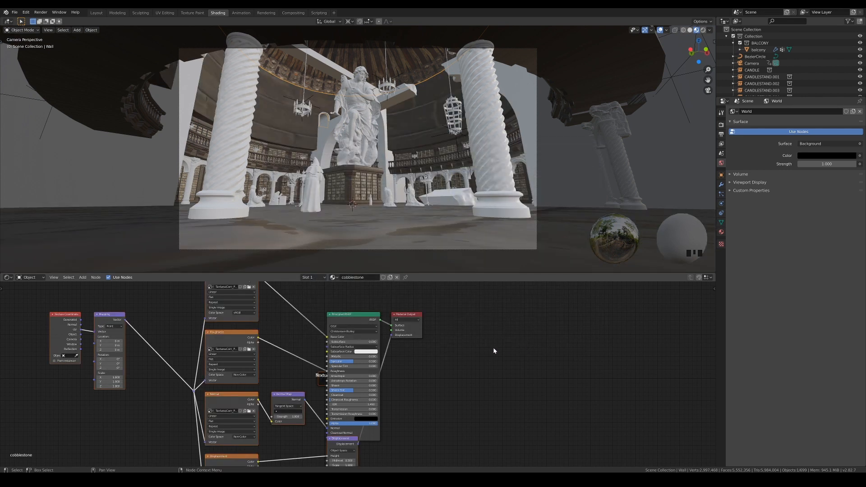
{"action": "left_click", "coordinate": [194, 64]}
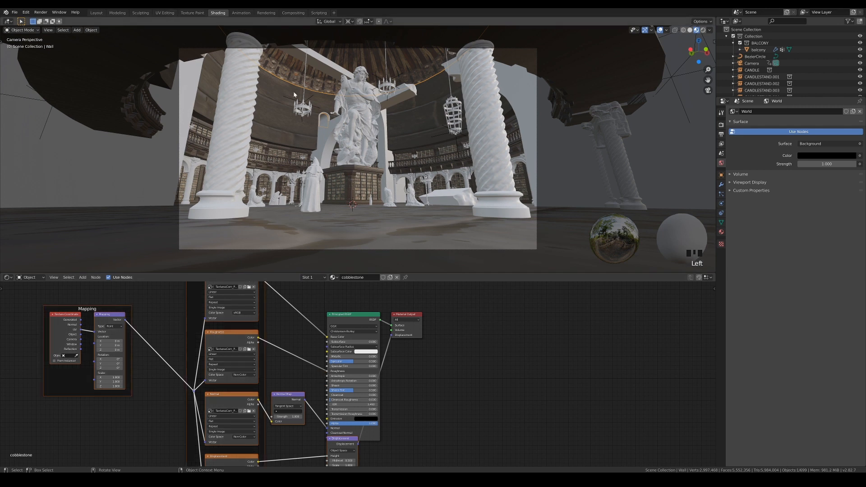
- In the UV Editing workspace, isolate the wall and unwrap its whole mesh with Smart UV Project at the default settings
{"action": "left_click", "coordinate": [168, 13]}
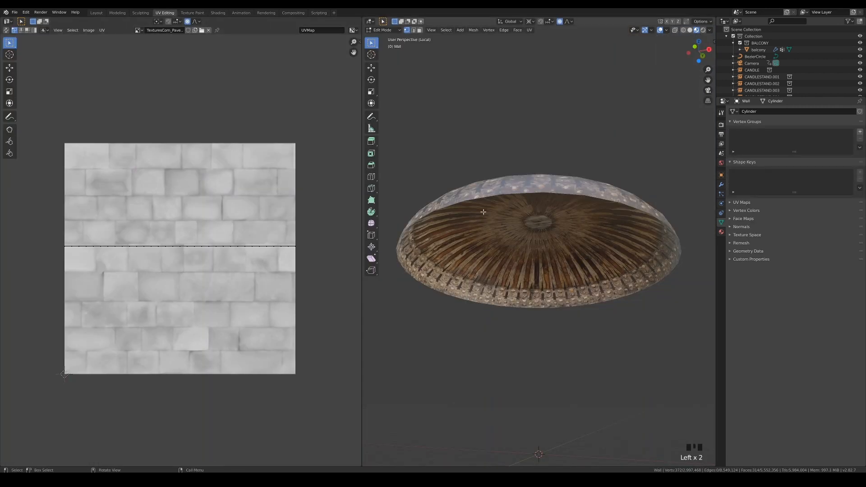
{"action": "key", "text": "KP_Divide"}
{"action": "key", "text": "KP_Divide"}
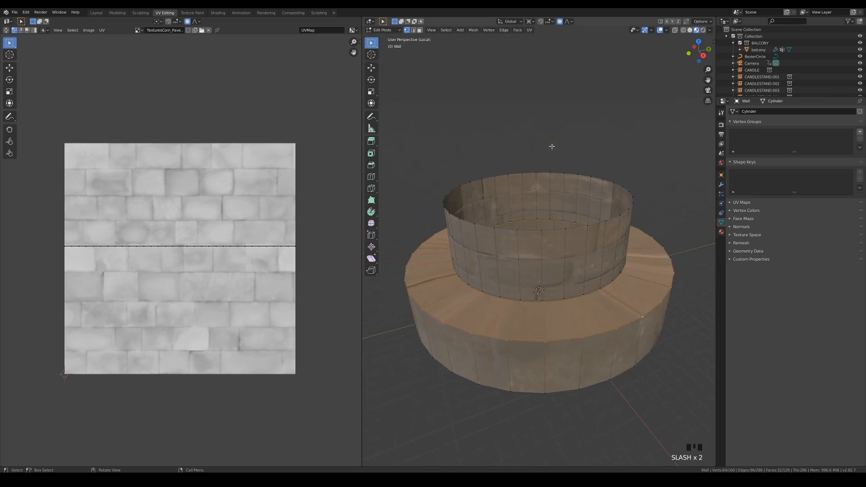
{"action": "key", "text": "a"}
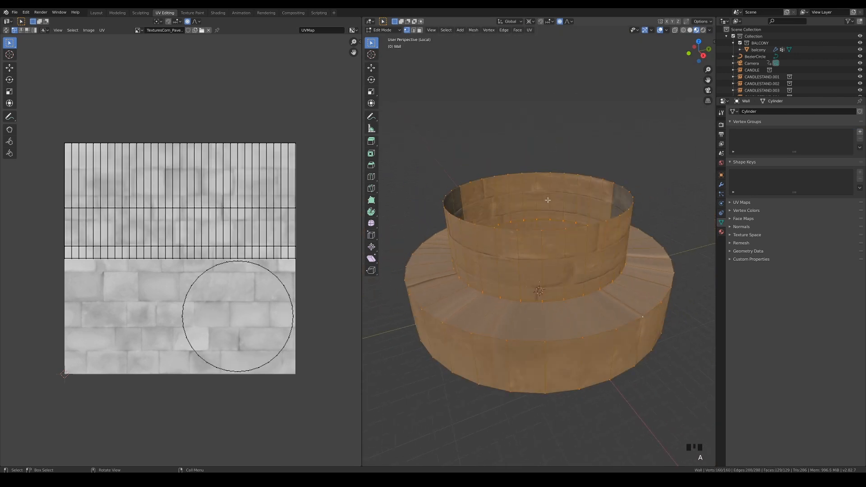
{"action": "key", "text": "u"}
{"action": "left_click", "coordinate": [538, 153]}
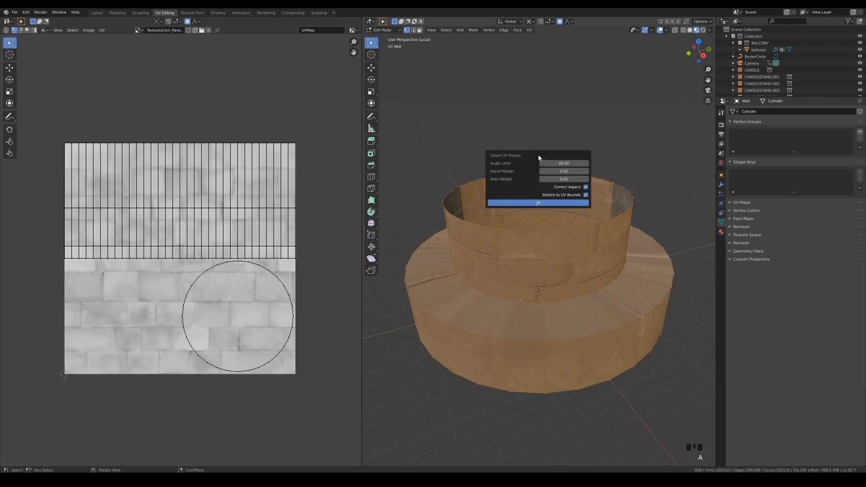
{"action": "left_click", "coordinate": [561, 203]}
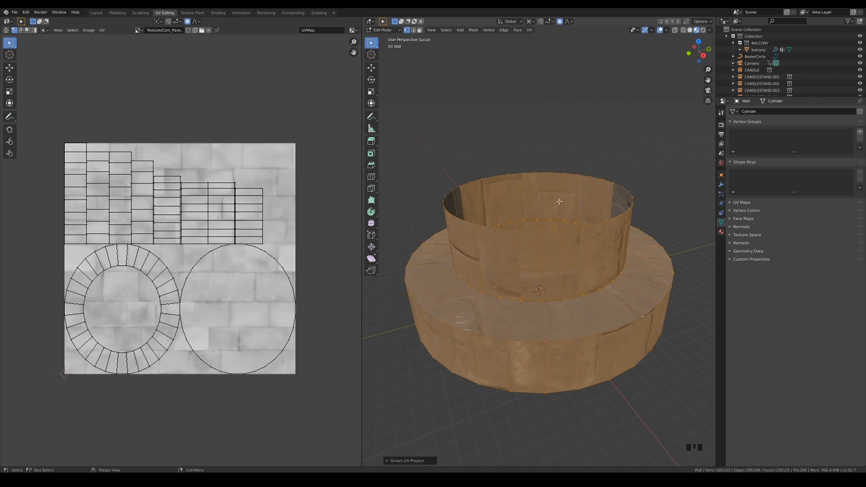
- Back in the Shading workspace, set the cobblestone Mapping node's X and Y scale to 25
{"action": "left_click", "coordinate": [219, 13]}
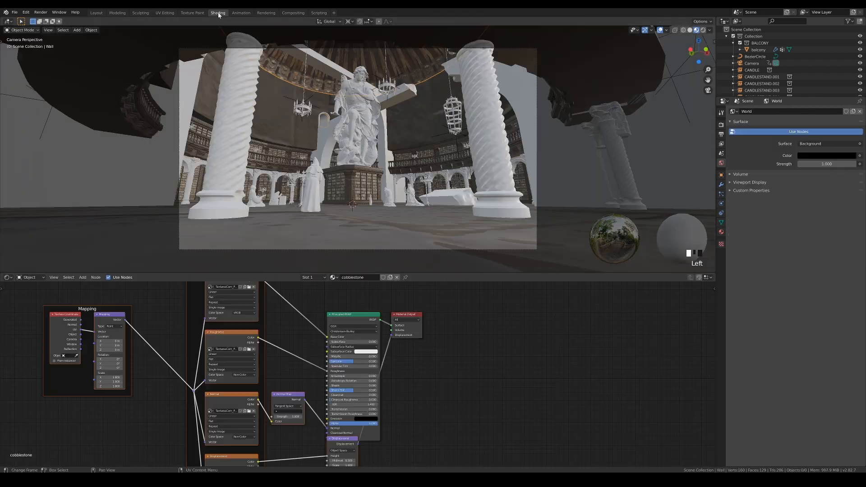
{"action": "middle_click_drag", "start_coordinate": [154, 370], "coordinate": [304, 384]}
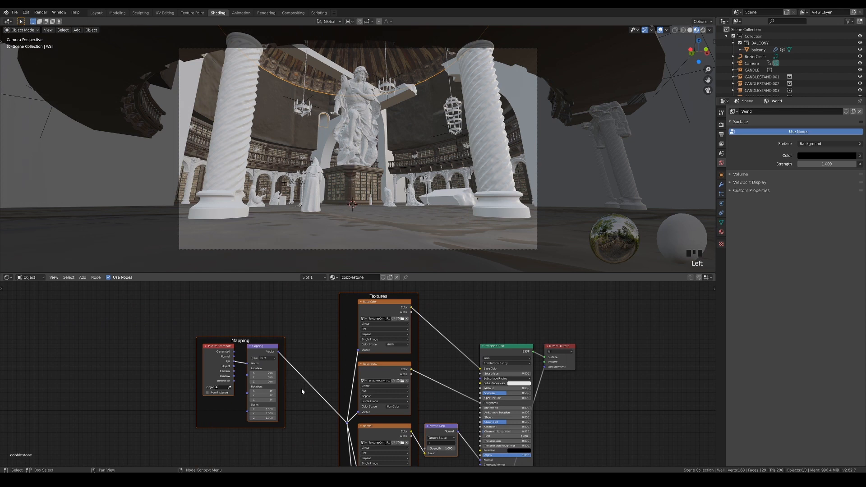
{"action": "left_click", "coordinate": [265, 409]}
{"action": "type", "text": "1.0"}
{"action": "key", "text": "Tab"}
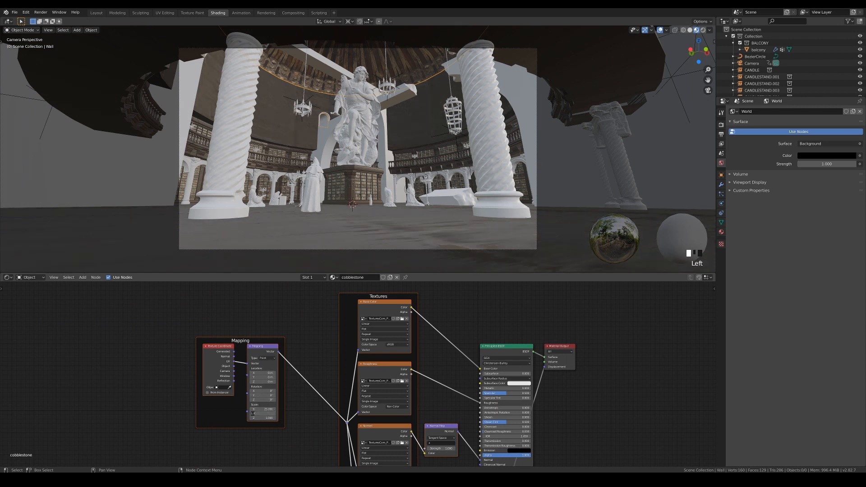
{"action": "type", "text": "25"}
{"action": "key", "text": "Return"}
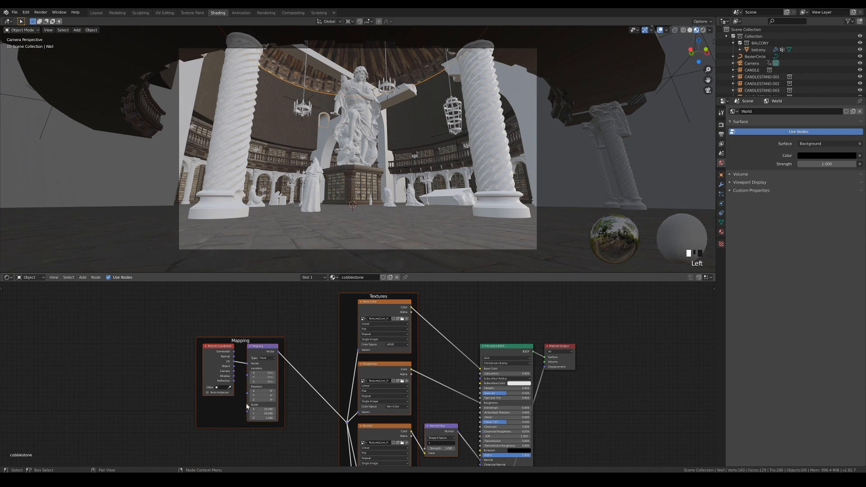
- Set the cobblestone Mapping node's Z rotation to 90° and check the walls through the camera view
{"action": "scroll", "coordinate": [305, 186], "scroll_direction": "up", "scroll_amount": 4}
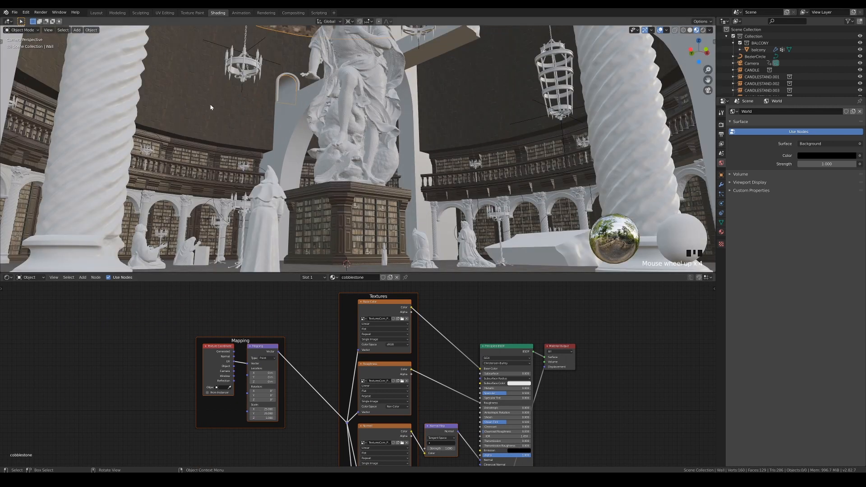
{"action": "middle_click_drag", "start_coordinate": [253, 400], "coordinate": [278, 381]}
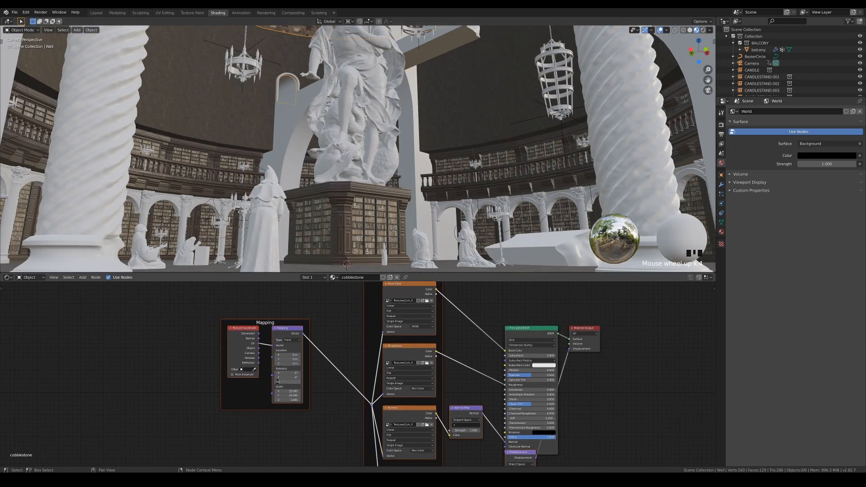
{"action": "left_click", "coordinate": [291, 383]}
{"action": "type", "text": "90"}
{"action": "key", "text": "Return"}
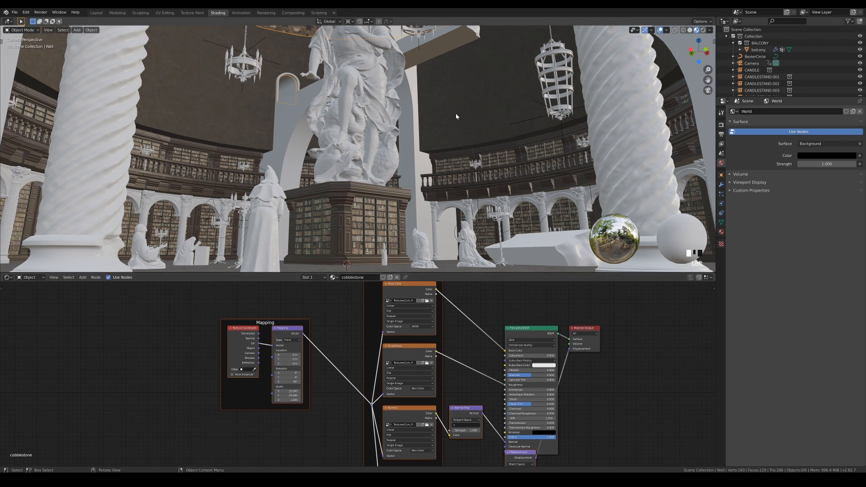
{"action": "scroll", "coordinate": [459, 158], "scroll_direction": "down", "scroll_amount": 2}
{"action": "middle_click_drag", "start_coordinate": [456, 163], "coordinate": [462, 145], "text": "shift"}
{"action": "scroll", "coordinate": [458, 167], "scroll_direction": "down", "scroll_amount": 2}
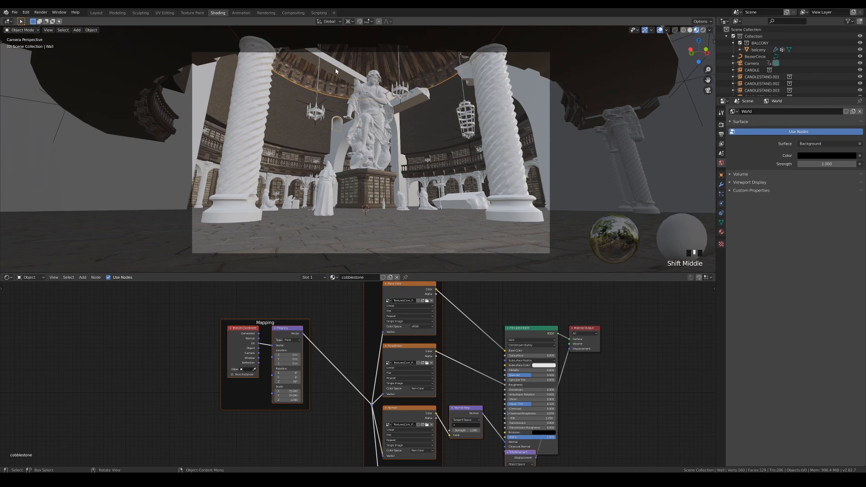
- Link the wall's cobblestone material to the arch bridge
{"action": "left_click", "coordinate": [336, 71]}
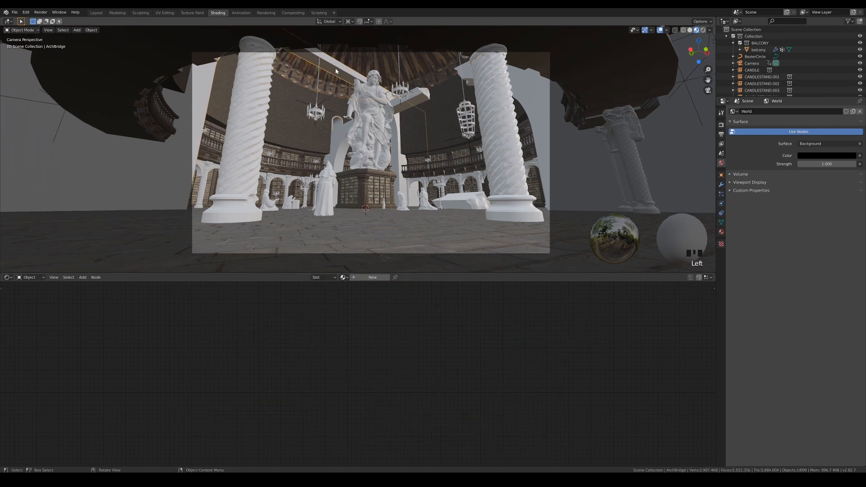
{"action": "left_click", "coordinate": [298, 138], "text": "shift"}
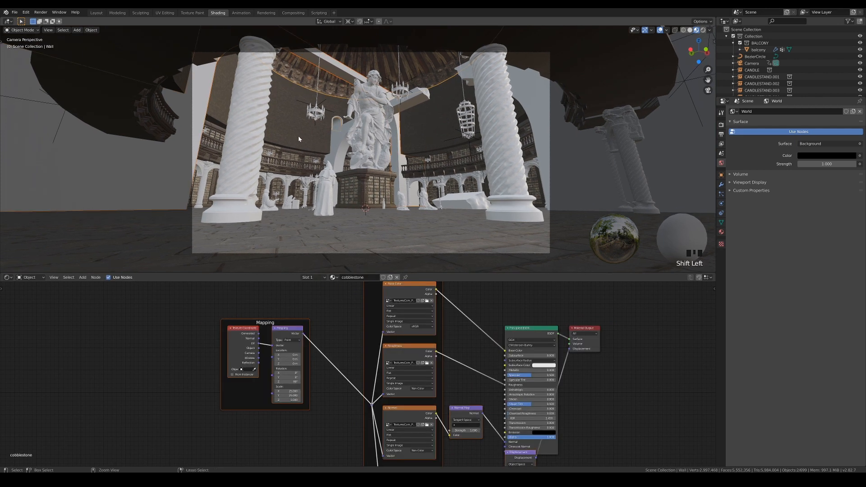
{"action": "key", "text": "ctrl+l"}
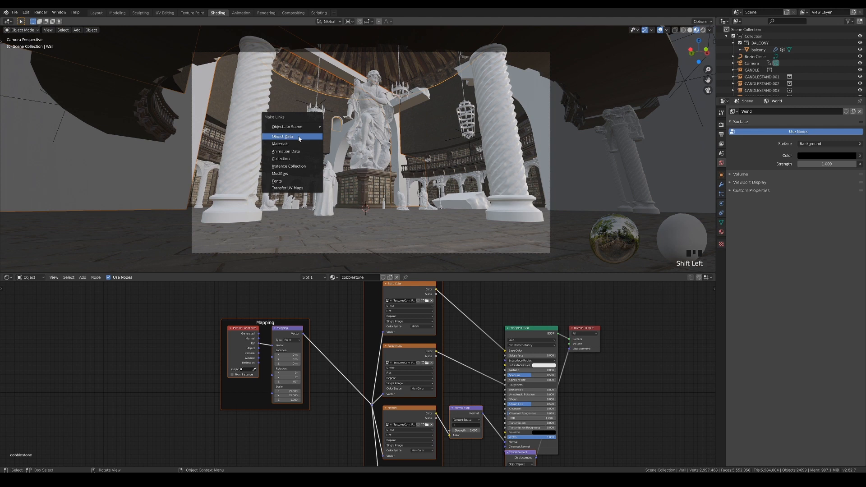
{"action": "left_click", "coordinate": [283, 145]}
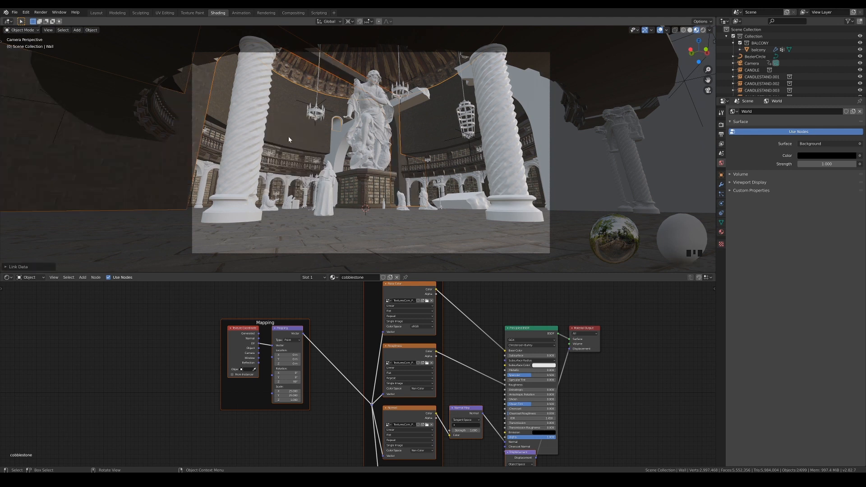
- Select only the arch bridge and isolate it in local view, seen from the front, in the UV Editing workspace
{"action": "left_click", "coordinate": [341, 68]}
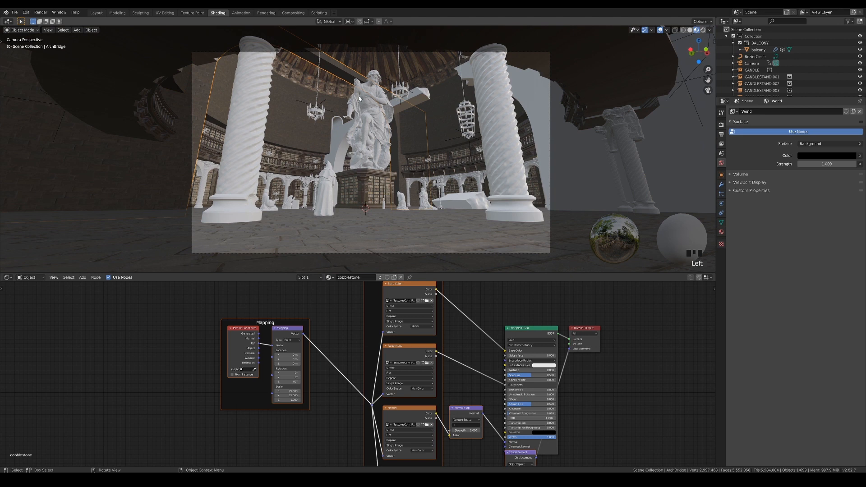
{"action": "left_click", "coordinate": [167, 13]}
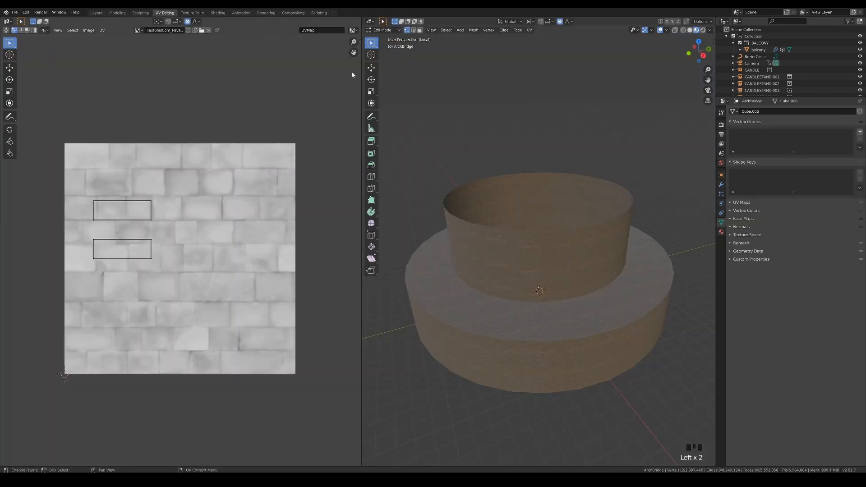
{"action": "key", "text": "slash"}
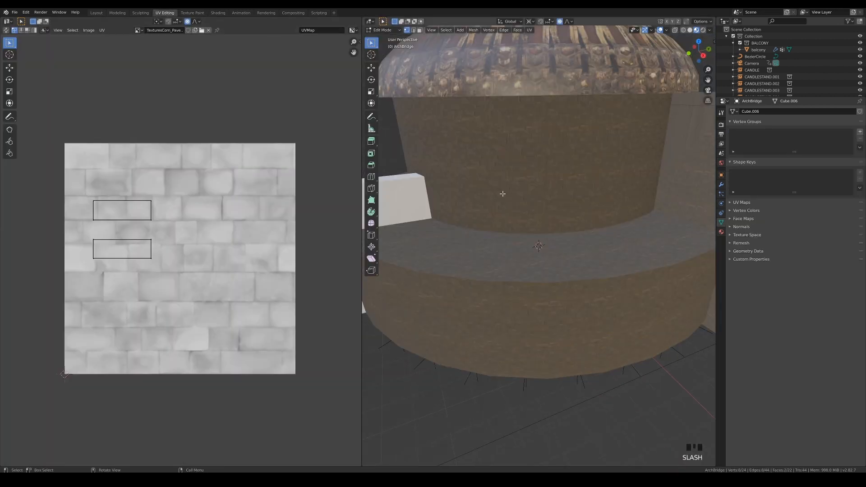
{"action": "key", "text": "slash"}
{"action": "key", "text": "KP_1"}
{"action": "scroll", "coordinate": [607, 236], "scroll_direction": "up", "scroll_amount": 2}
{"action": "middle_click_drag", "start_coordinate": [607, 236], "coordinate": [585, 234], "text": "shift"}
- Unwrap the whole arch mesh with Smart UV Project at the default settings
{"action": "key", "text": "a"}
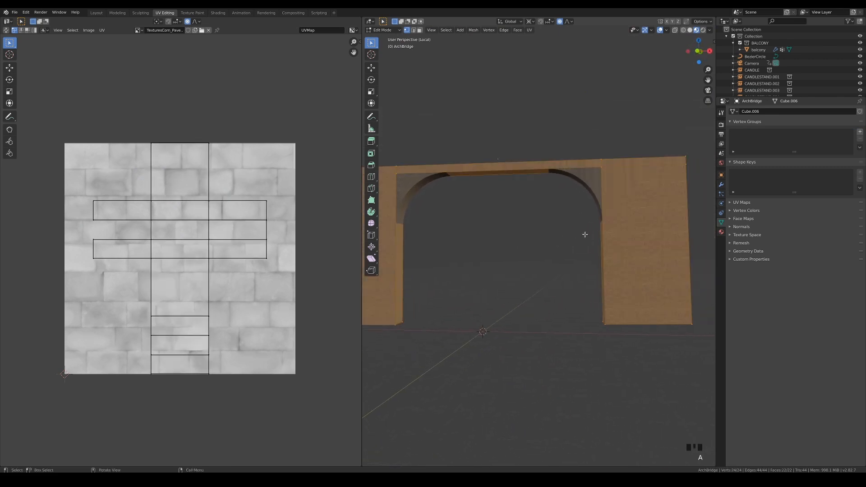
{"action": "key", "text": "u"}
{"action": "left_click", "coordinate": [616, 216]}
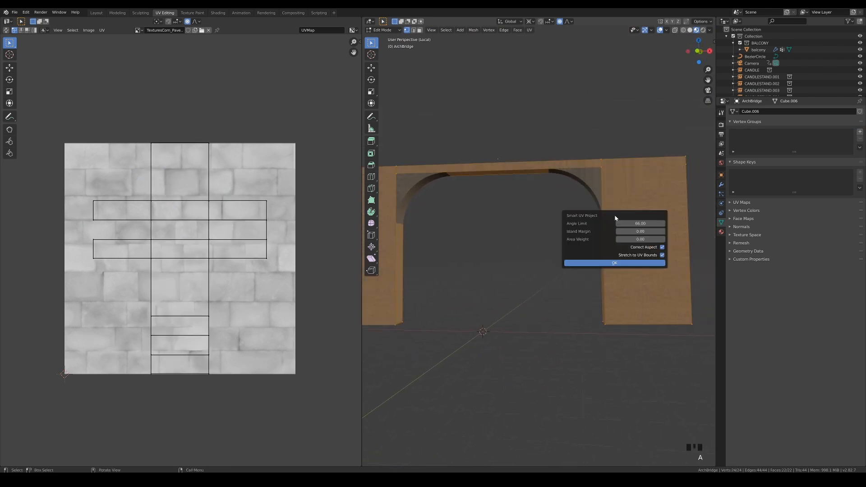
{"action": "left_click", "coordinate": [619, 264]}
- Leave mesh editing and apply the arch bridge's Bevel modifier
{"action": "middle_click_drag", "start_coordinate": [583, 237], "coordinate": [574, 246]}
{"action": "key", "text": "Tab"}
{"action": "left_click", "coordinate": [579, 177]}
{"action": "left_click", "coordinate": [643, 175]}
{"action": "left_click", "coordinate": [721, 185]}
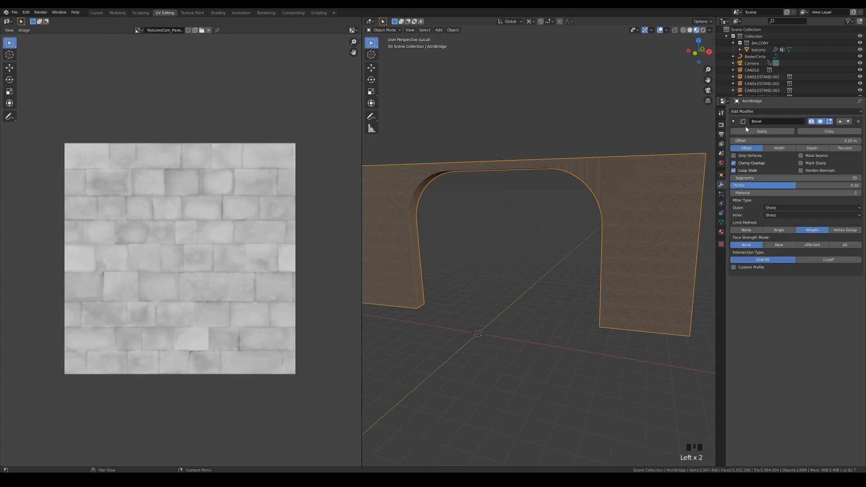
{"action": "left_click", "coordinate": [760, 131]}
{"action": "left_click", "coordinate": [662, 161]}
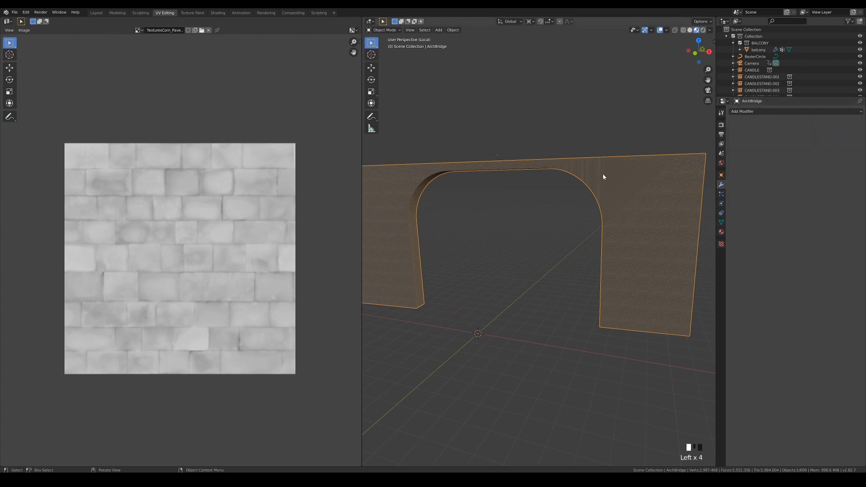
- Unwrap all faces of the beveled arch with Smart UV Project, keeping the default settings, and return to Object Mode
{"action": "key", "text": "Tab"}
{"action": "key", "text": "a"}
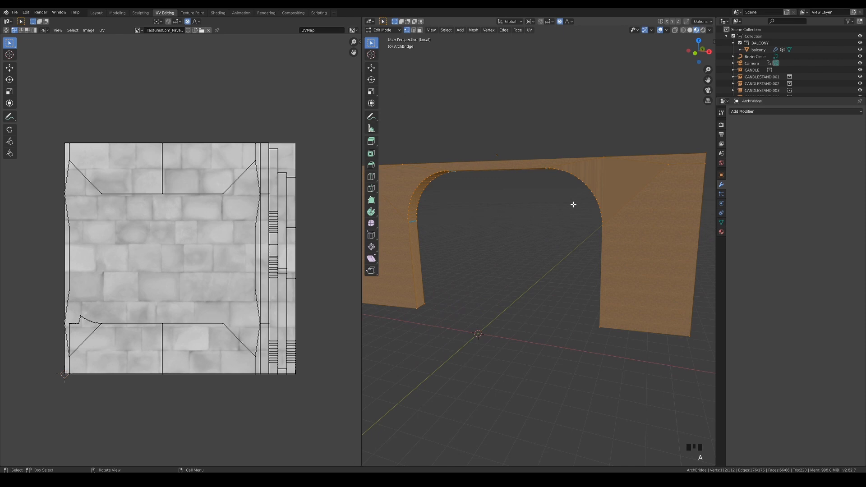
{"action": "key", "text": "u"}
{"action": "left_click", "coordinate": [574, 205]}
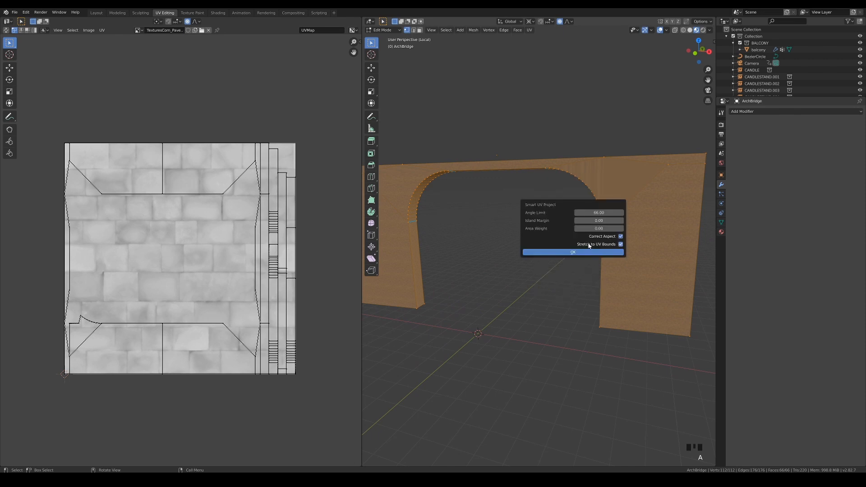
{"action": "left_click", "coordinate": [585, 249]}
{"action": "key", "text": "Tab"}
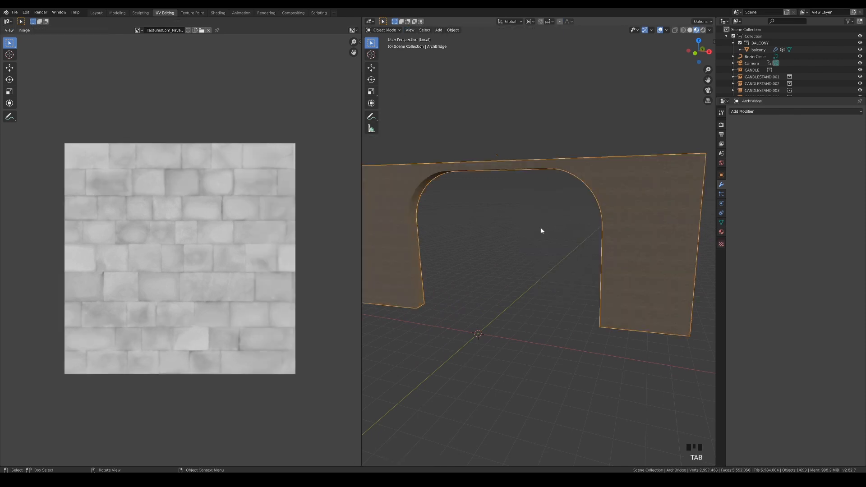
- Select the face loop on the arch's inner side and rotate its UV strips about 90° so they lie horizontally
{"action": "scroll", "coordinate": [541, 231], "scroll_direction": "up", "scroll_amount": 3}
{"action": "middle_click_drag", "start_coordinate": [586, 235], "coordinate": [572, 296]}
{"action": "scroll", "coordinate": [622, 235], "scroll_direction": "up", "scroll_amount": 3}
{"action": "scroll", "coordinate": [629, 267], "scroll_direction": "up", "scroll_amount": 3}
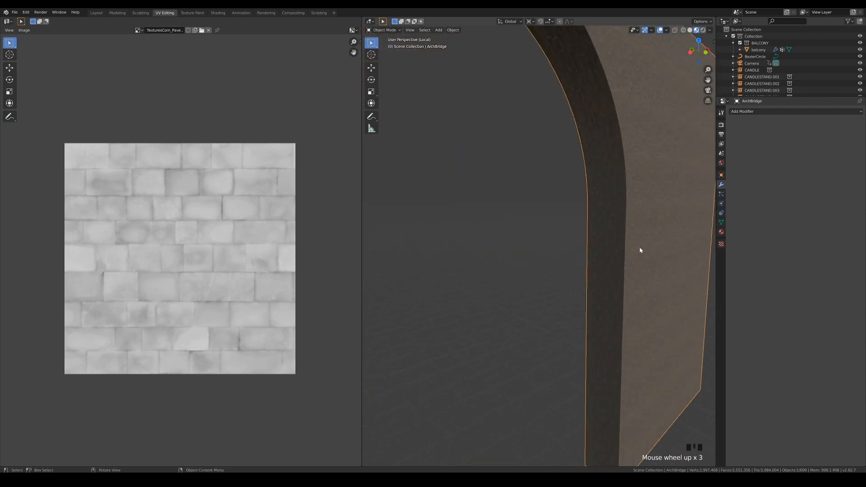
{"action": "key", "text": "Tab"}
{"action": "key", "text": "3"}
{"action": "left_click", "coordinate": [608, 179], "text": "alt"}
{"action": "key", "text": "a"}
{"action": "key", "text": "r"}
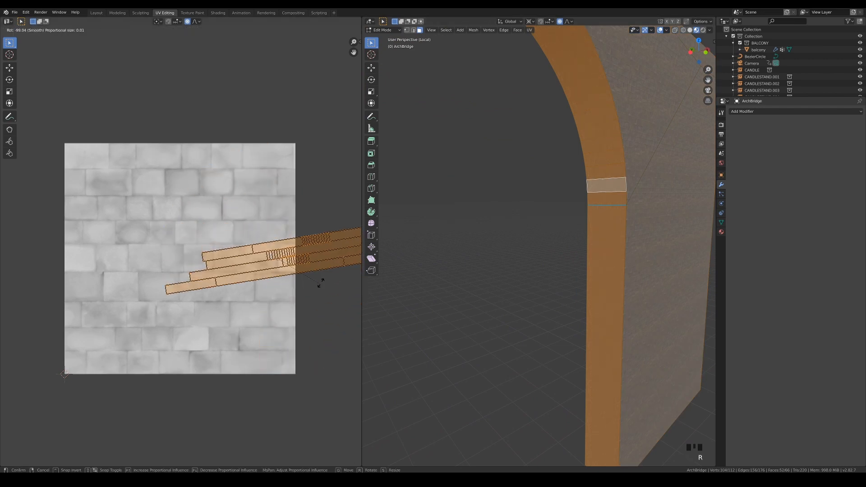
{"action": "left_click", "coordinate": [311, 286]}
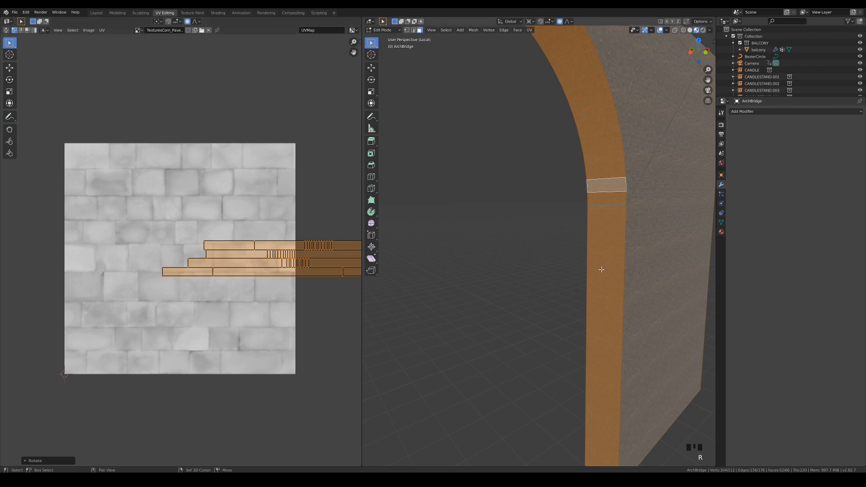
- Shift the inner arch's UV strips slightly along X over the cobblestone image
{"action": "scroll", "coordinate": [595, 266], "scroll_direction": "up", "scroll_amount": 5}
{"action": "scroll", "coordinate": [602, 266], "scroll_direction": "up", "scroll_amount": 8}
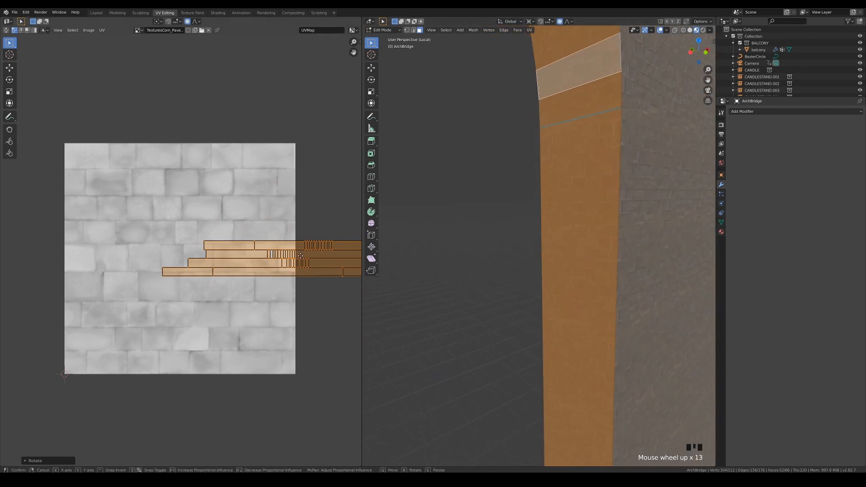
{"action": "key", "text": "g"}
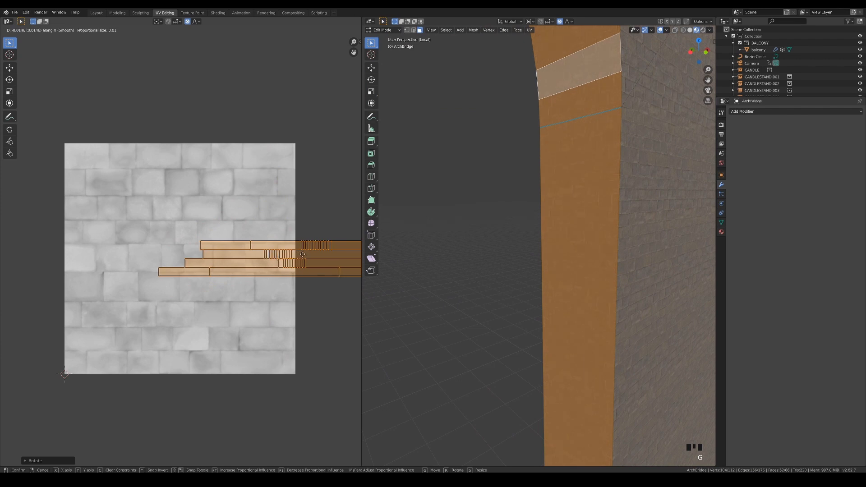
{"action": "left_click", "coordinate": [311, 252]}
{"action": "scroll", "coordinate": [311, 256], "scroll_direction": "up", "scroll_amount": 8}
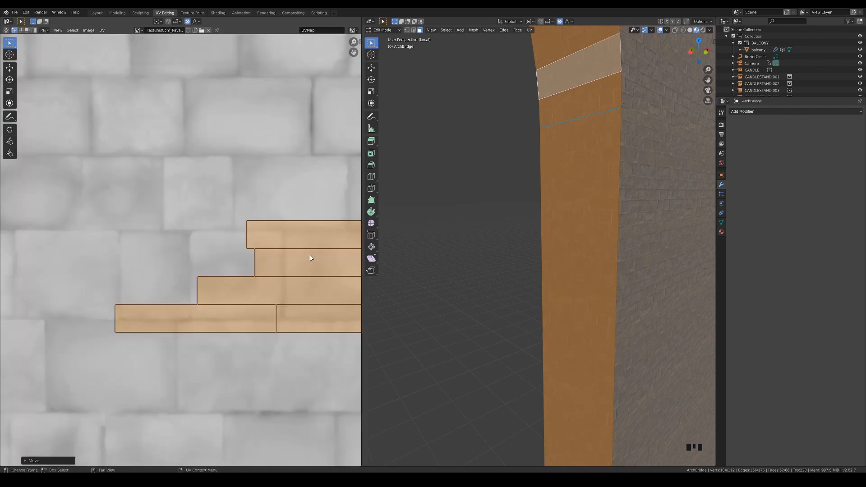
{"action": "key", "text": "g"}
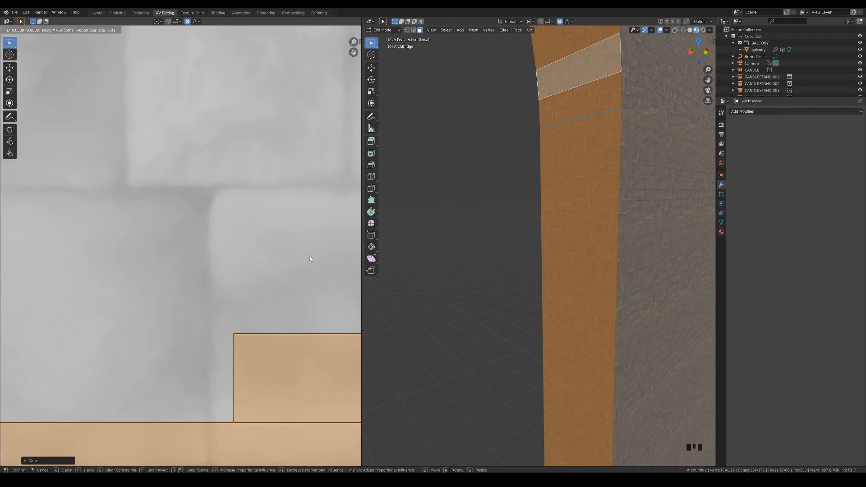
{"action": "left_click", "coordinate": [309, 255]}
- Leave mesh editing on the arch and return to the Shading workspace
{"action": "key", "text": "Tab"}
{"action": "scroll", "coordinate": [646, 216], "scroll_direction": "down", "scroll_amount": 6}
{"action": "scroll", "coordinate": [663, 256], "scroll_direction": "down", "scroll_amount": 3}
{"action": "left_click", "coordinate": [217, 12]}
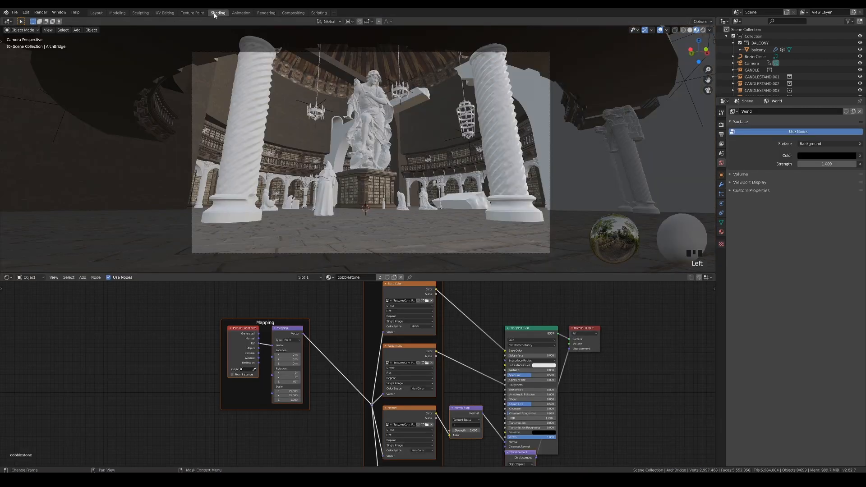
- Link the cobblestone material from the textured arch bridge to the other untextured arch bridges
{"action": "left_click", "coordinate": [418, 96]}
{"action": "left_click", "coordinate": [443, 189], "text": "shift"}
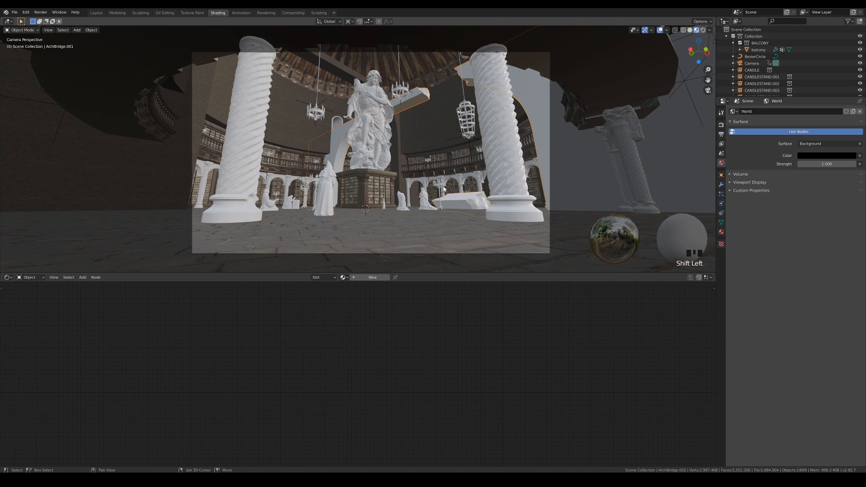
{"action": "left_click", "coordinate": [340, 69], "text": "shift"}
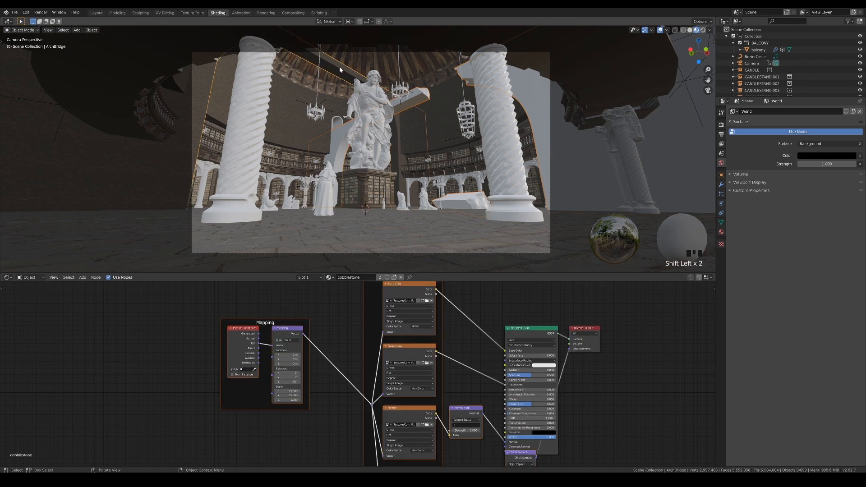
{"action": "key", "text": "ctrl+l"}
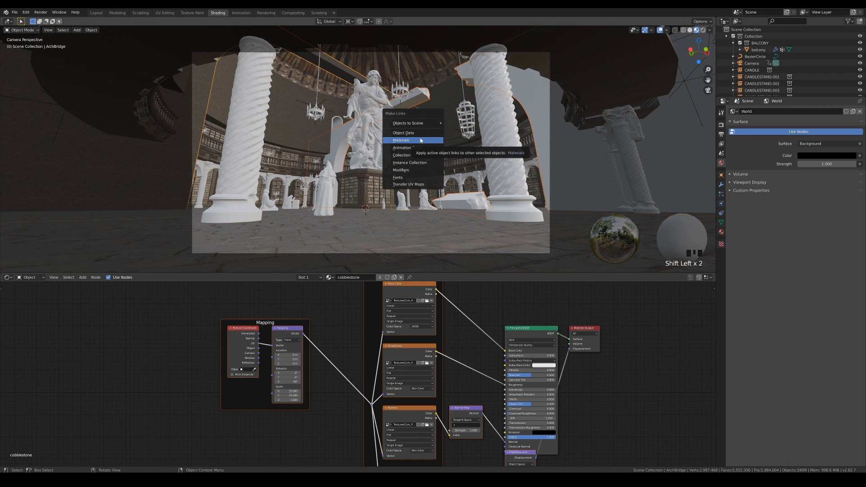
{"action": "left_click", "coordinate": [420, 140]}
{"action": "left_click", "coordinate": [500, 307]}
{"action": "left_click", "coordinate": [499, 306]}
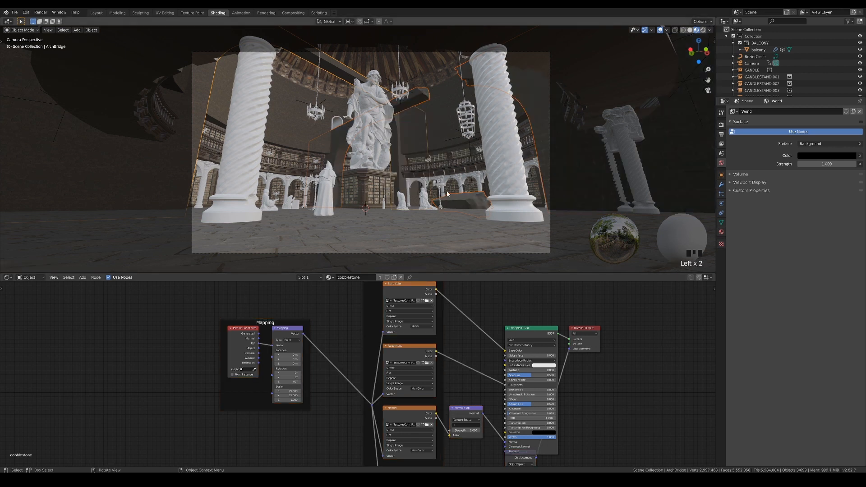
- Link the textured arch bridge's object data to the other selected arch bridges
{"action": "key", "text": "ctrl+l"}
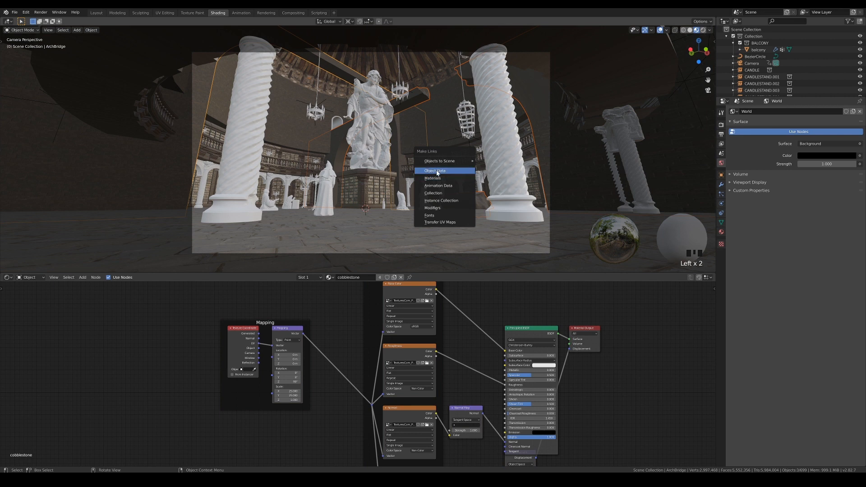
{"action": "left_click", "coordinate": [437, 171]}
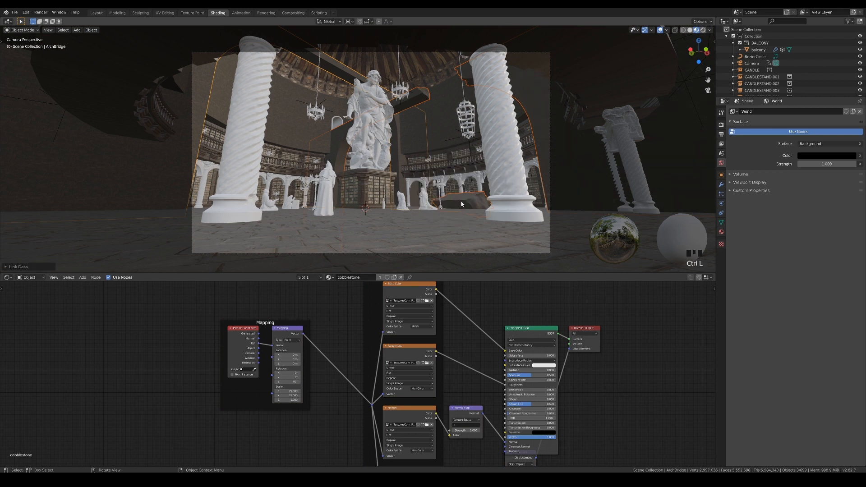
{"action": "left_click", "coordinate": [497, 306]}
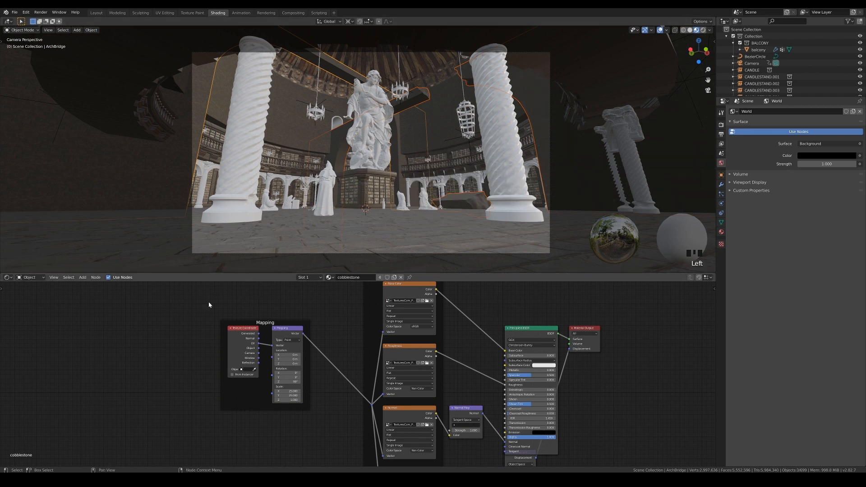
- Link the wall's cobblestone material to the small passageway arch behind the statue
{"action": "double_click", "coordinate": [285, 245]}
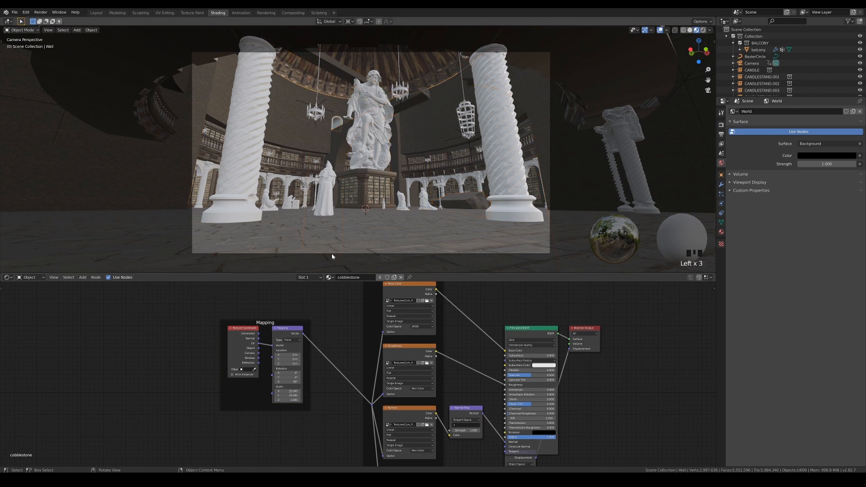
{"action": "left_click", "coordinate": [340, 120]}
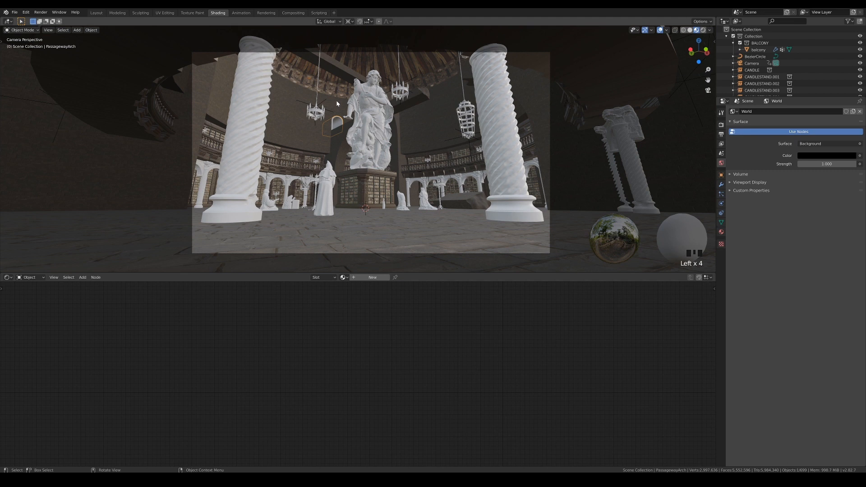
{"action": "left_click", "coordinate": [337, 104], "text": "shift"}
{"action": "key", "text": "ctrl+l"}
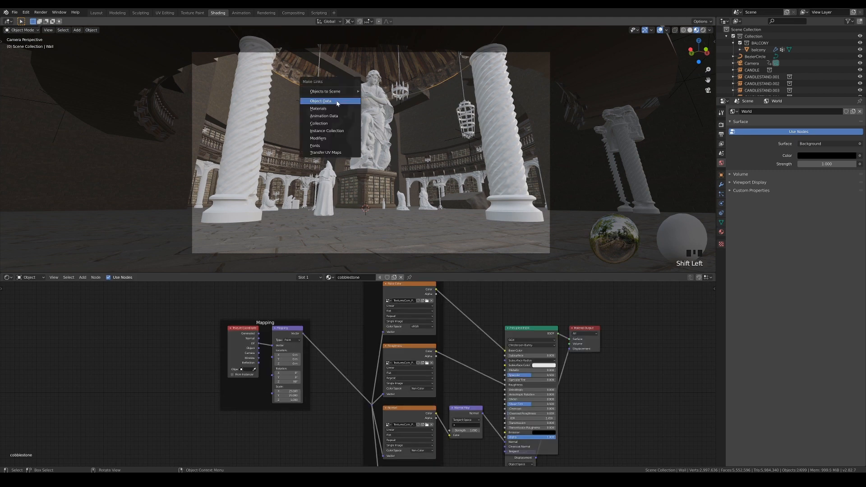
{"action": "left_click", "coordinate": [340, 108]}
{"action": "left_click", "coordinate": [321, 306]}
{"action": "left_click", "coordinate": [335, 121]}
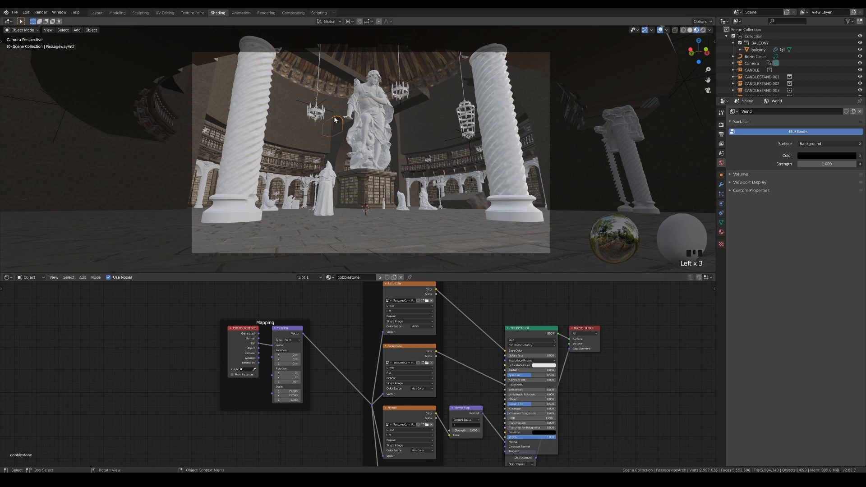
- In the UV Editing workspace, unwrap all faces of the passageway arch with Smart UV Project at default settings and return to Object Mode
{"action": "scroll", "coordinate": [336, 121], "scroll_direction": "up", "scroll_amount": 3}
{"action": "scroll", "coordinate": [361, 201], "scroll_direction": "up", "scroll_amount": 5}
{"action": "middle_click_drag", "start_coordinate": [386, 221], "coordinate": [344, 79], "text": "shift"}
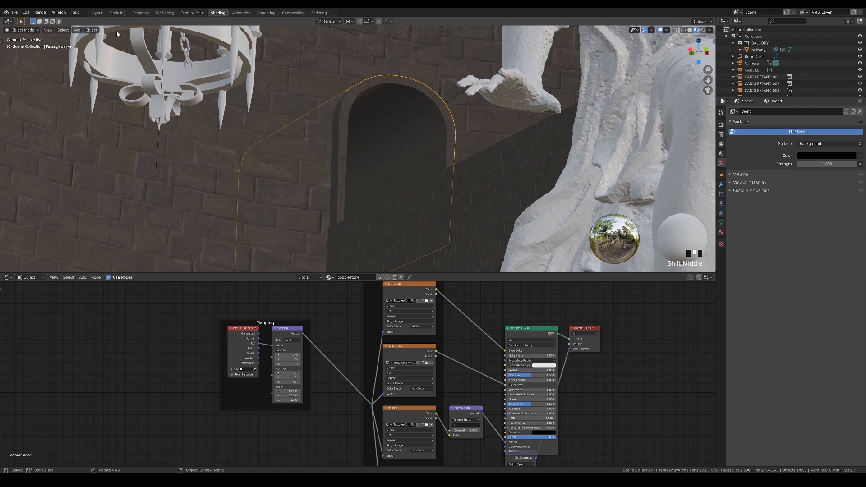
{"action": "left_click", "coordinate": [165, 12]}
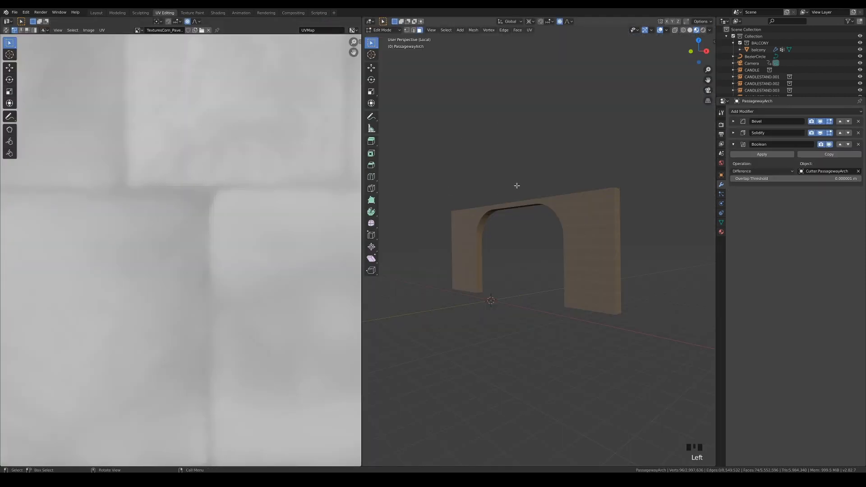
{"action": "middle_click_drag", "start_coordinate": [519, 177], "coordinate": [491, 271]}
{"action": "key", "text": "a"}
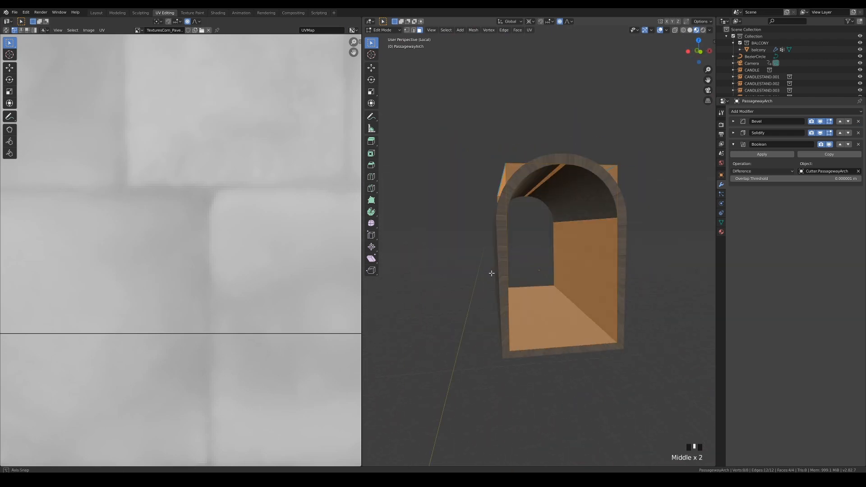
{"action": "key", "text": "u"}
{"action": "left_click", "coordinate": [557, 173]}
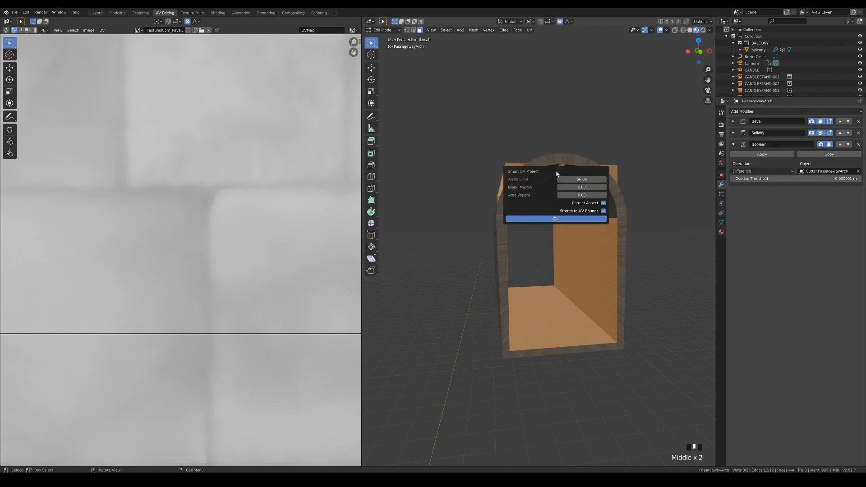
{"action": "left_click", "coordinate": [571, 219]}
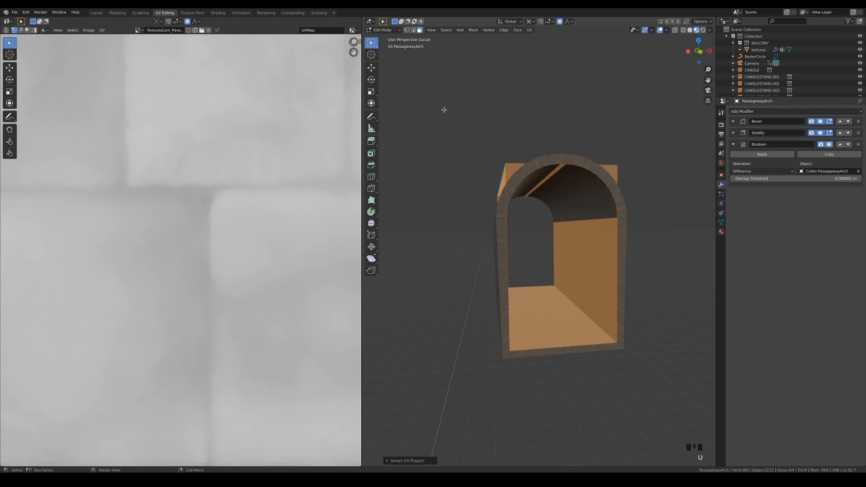
{"action": "key", "text": "Tab"}
{"action": "left_click", "coordinate": [622, 187]}
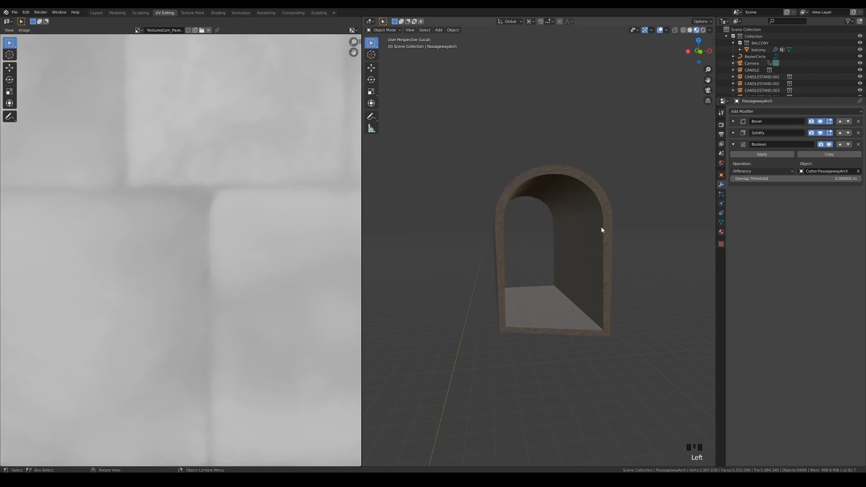
- Try scaling down all the passageway arch's UV islands over the cobblestone image, and undo the change
{"action": "key", "text": "Tab"}
{"action": "scroll", "coordinate": [258, 236], "scroll_direction": "down", "scroll_amount": 6}
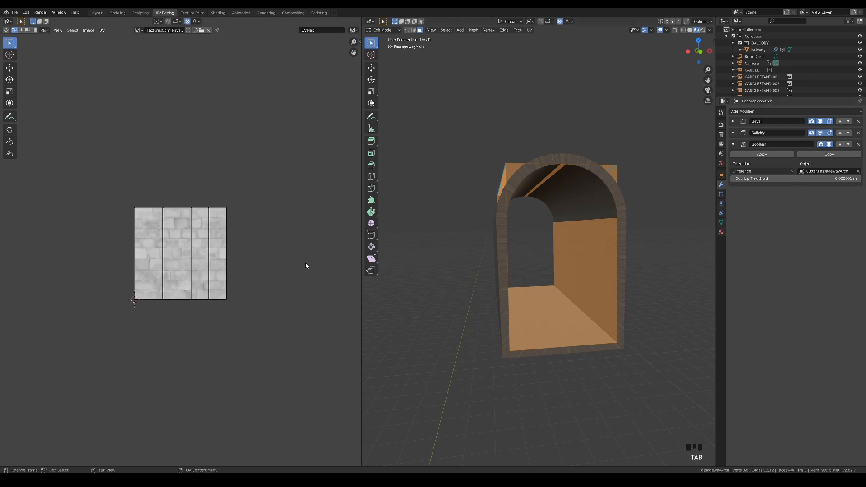
{"action": "key", "text": "a"}
{"action": "key", "text": "s"}
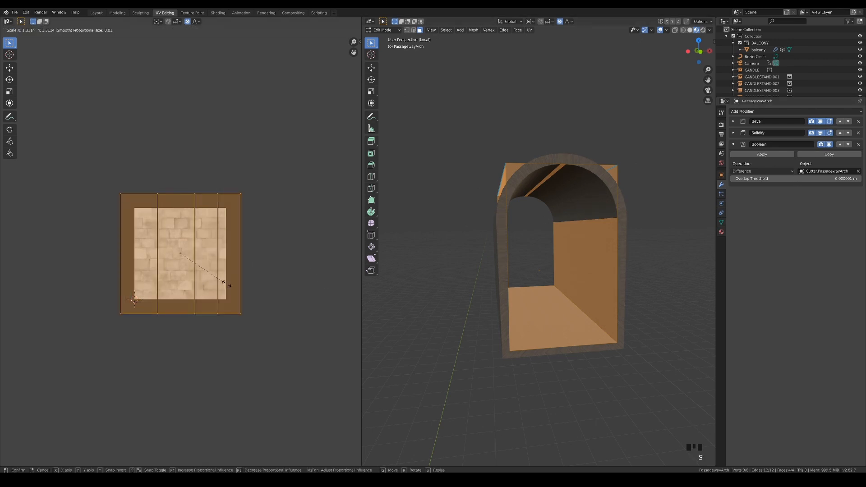
{"action": "left_click", "coordinate": [189, 252]}
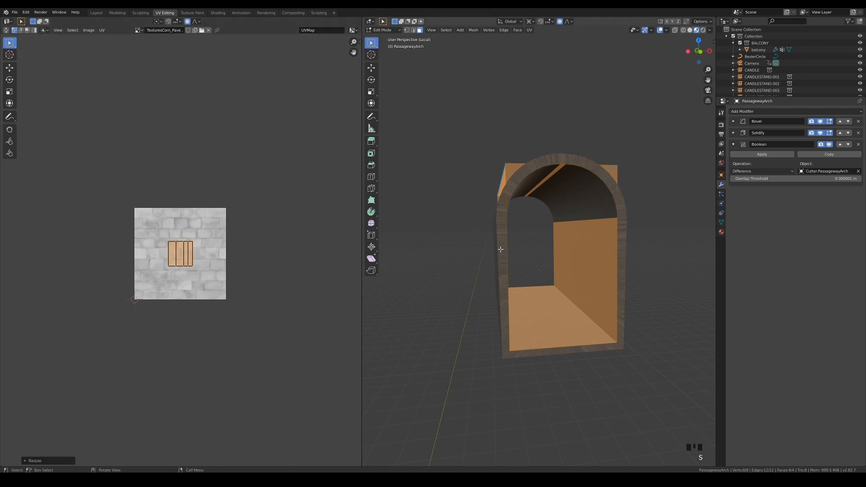
{"action": "key", "text": "Tab"}
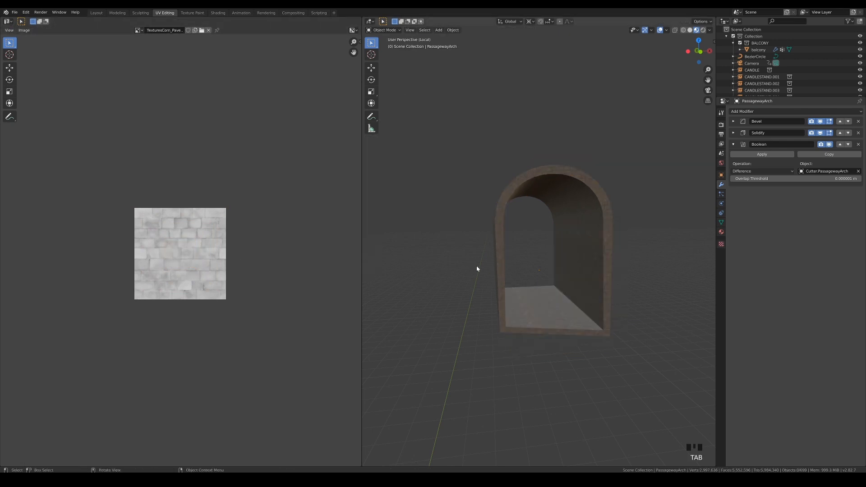
{"action": "key", "text": "ctrl+z"}
{"action": "key", "text": "ctrl+z"}
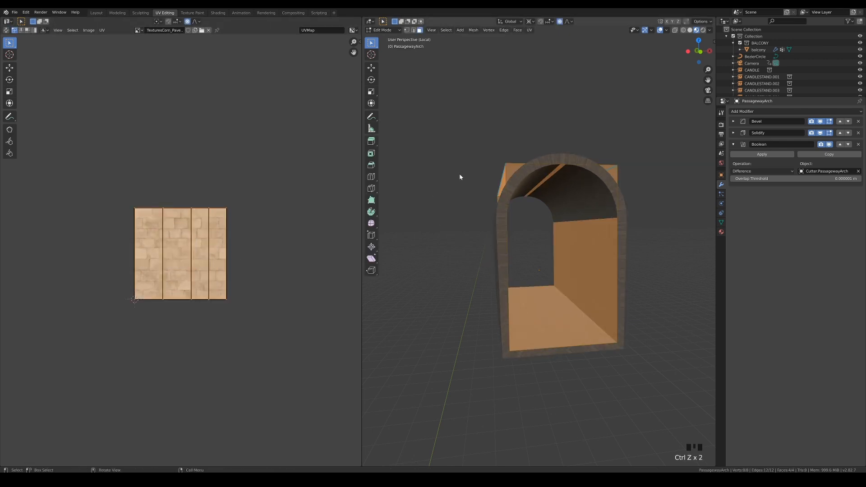
- Leave mesh editing on the passageway arch and return to the Shading workspace with the whole camera view in sight
{"action": "key", "text": "Tab"}
{"action": "left_click", "coordinate": [485, 232]}
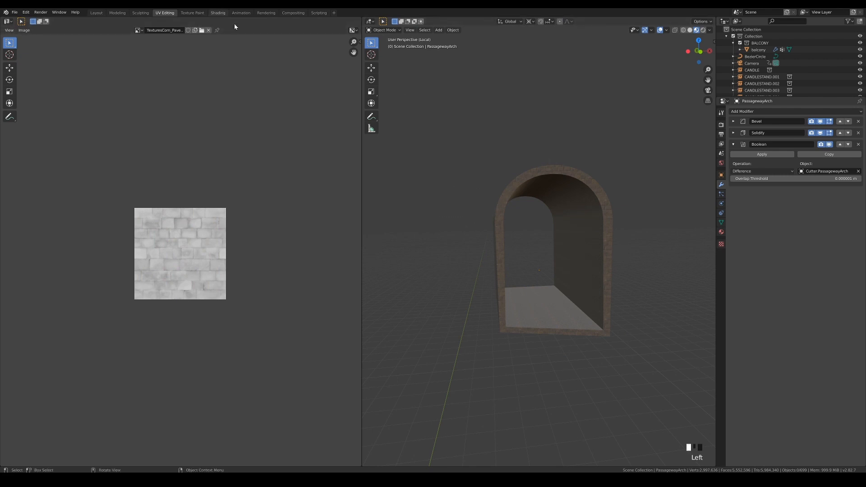
{"action": "left_click", "coordinate": [218, 13]}
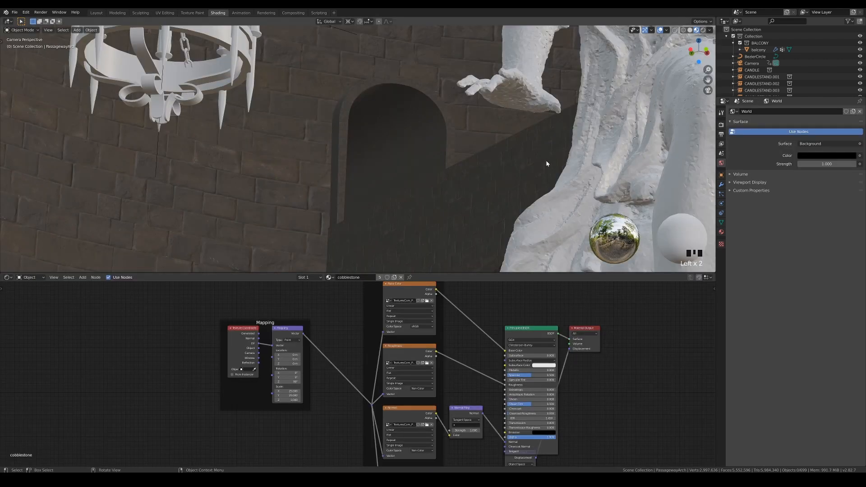
{"action": "scroll", "coordinate": [546, 161], "scroll_direction": "up", "scroll_amount": 2}
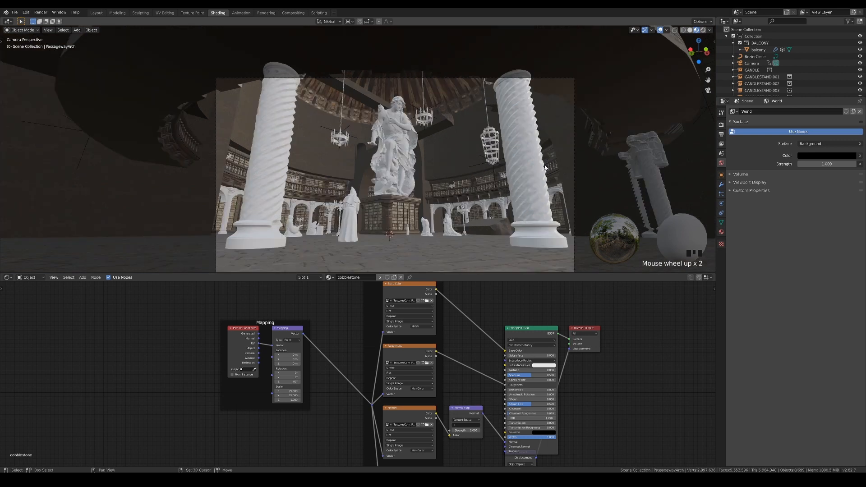
{"action": "middle_click_drag", "start_coordinate": [545, 167], "coordinate": [549, 140], "text": "shift"}
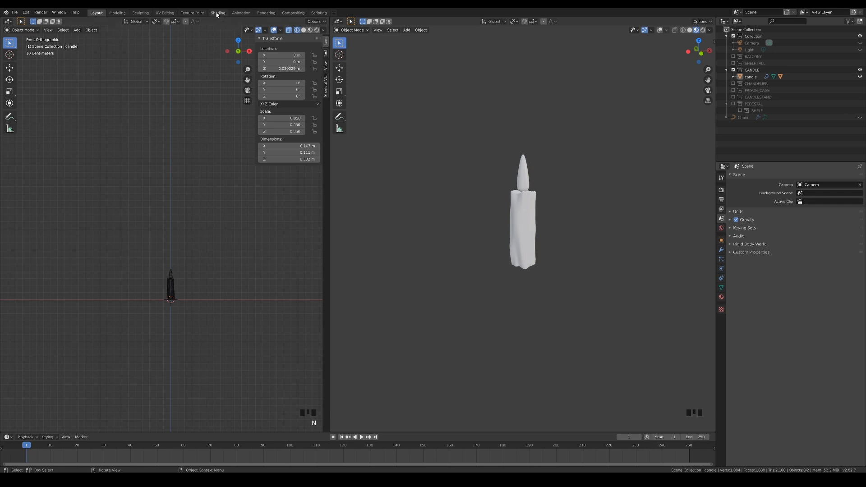
- In the candle file's Shading workspace, give the candle body a new material named "candle"
{"action": "left_click", "coordinate": [217, 12]}
{"action": "scroll", "coordinate": [416, 161], "scroll_direction": "up", "scroll_amount": 6}
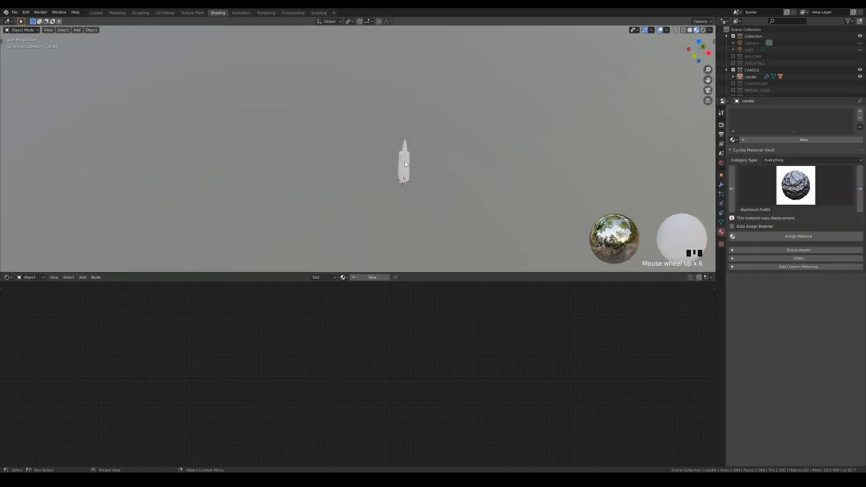
{"action": "left_click", "coordinate": [405, 163]}
{"action": "key", "text": "KP_Decimal"}
{"action": "middle_click_drag", "start_coordinate": [421, 159], "coordinate": [415, 146]}
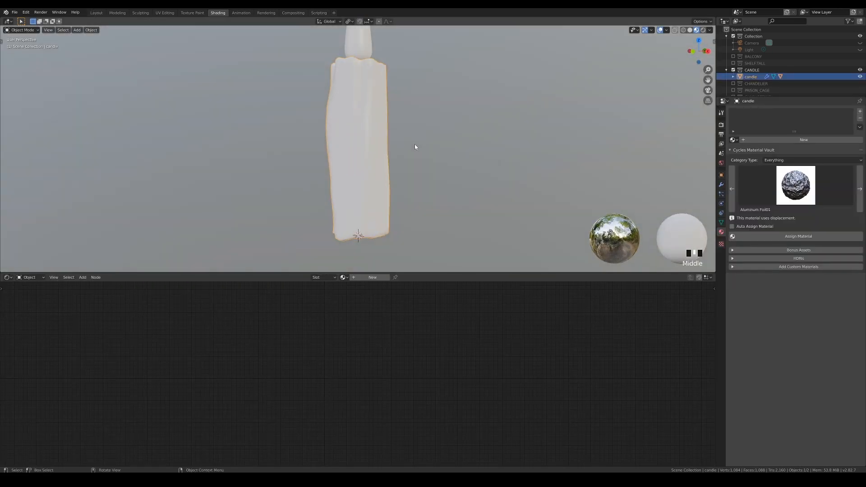
{"action": "scroll", "coordinate": [414, 147], "scroll_direction": "down", "scroll_amount": 3}
{"action": "left_click", "coordinate": [363, 278]}
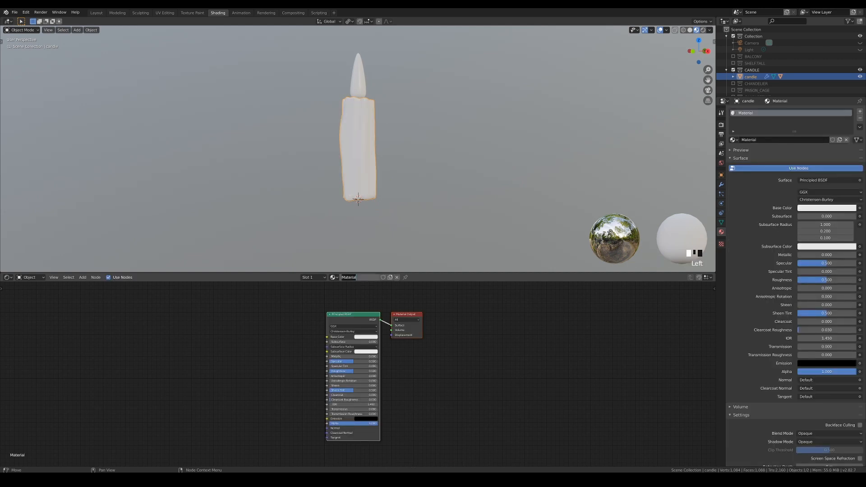
{"action": "type", "text": "candle"}
{"action": "left_click", "coordinate": [378, 249]}
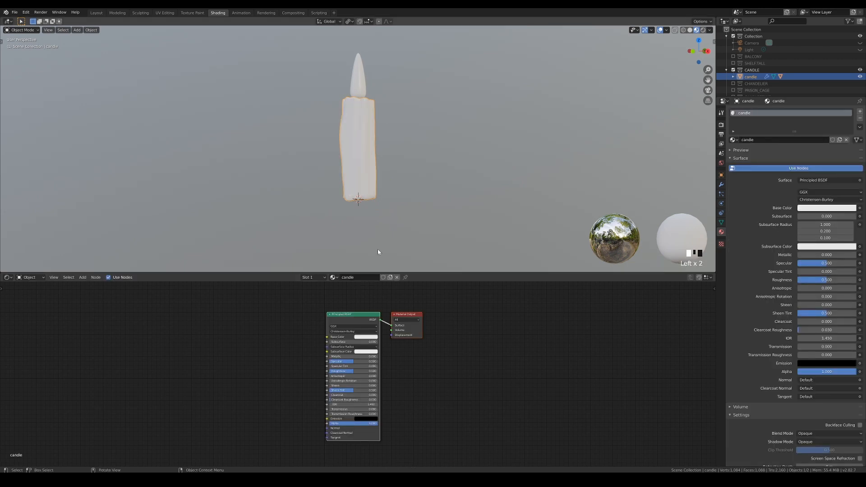
- Set the candle material's base color to a pale cream
{"action": "middle_click_drag", "start_coordinate": [377, 148], "coordinate": [385, 244]}
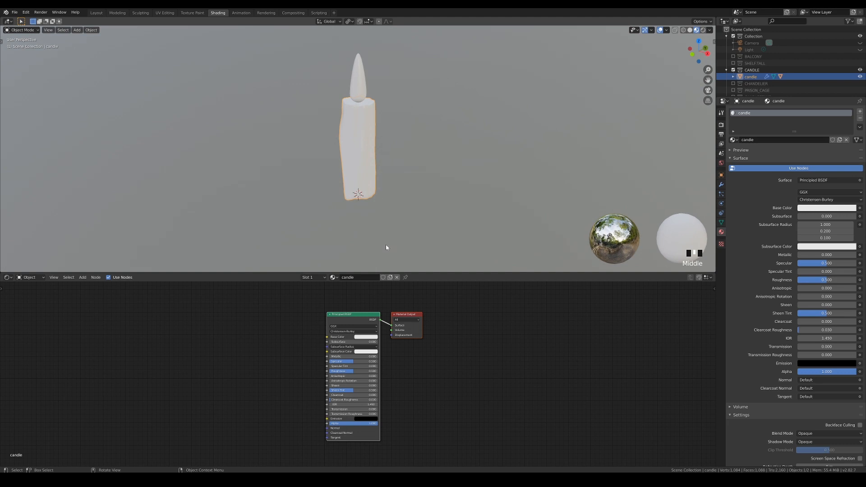
{"action": "scroll", "coordinate": [402, 387], "scroll_direction": "up", "scroll_amount": 2}
{"action": "left_click", "coordinate": [369, 327]}
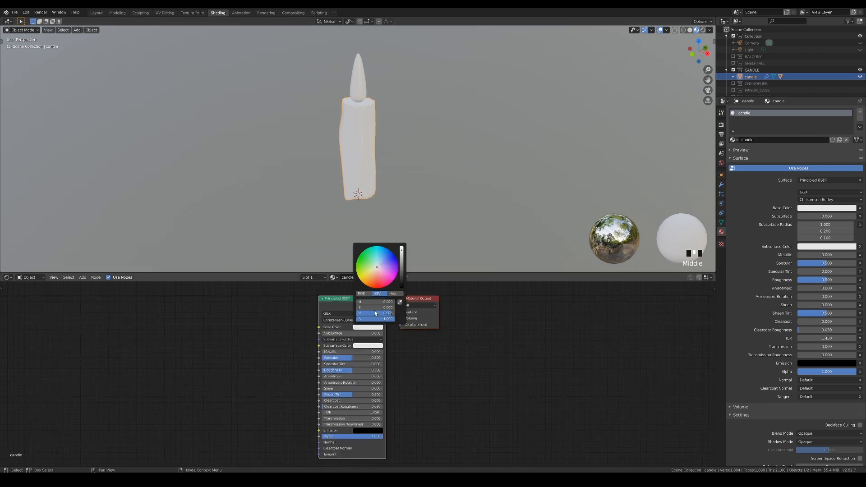
{"action": "left_click", "coordinate": [375, 269]}
- Set the candle material's subsurface to about 0.236 and inspect the wax without the selection outline
{"action": "scroll", "coordinate": [392, 367], "scroll_direction": "down", "scroll_amount": 2}
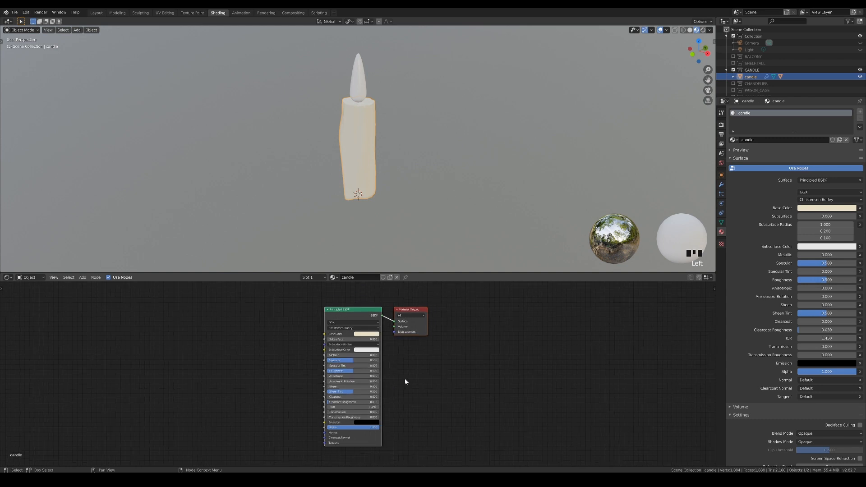
{"action": "left_click_drag", "start_coordinate": [337, 332], "coordinate": [348, 332]}
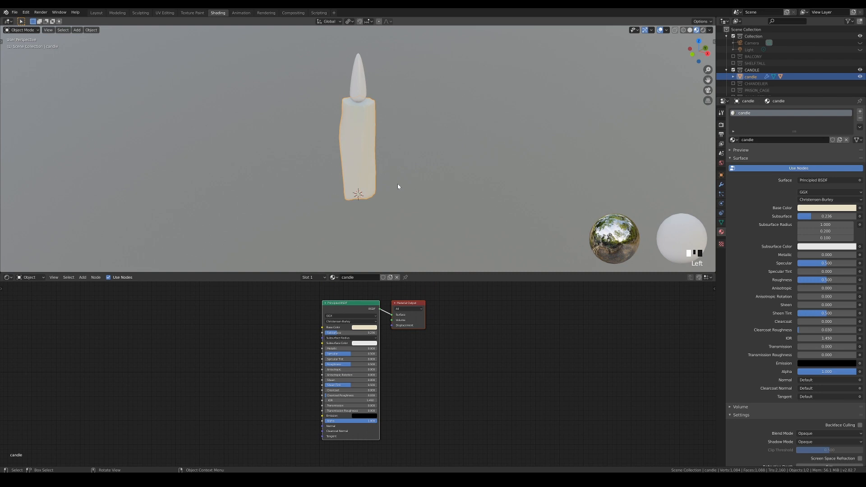
{"action": "left_click", "coordinate": [443, 190]}
{"action": "middle_click_drag", "start_coordinate": [443, 190], "coordinate": [477, 195]}
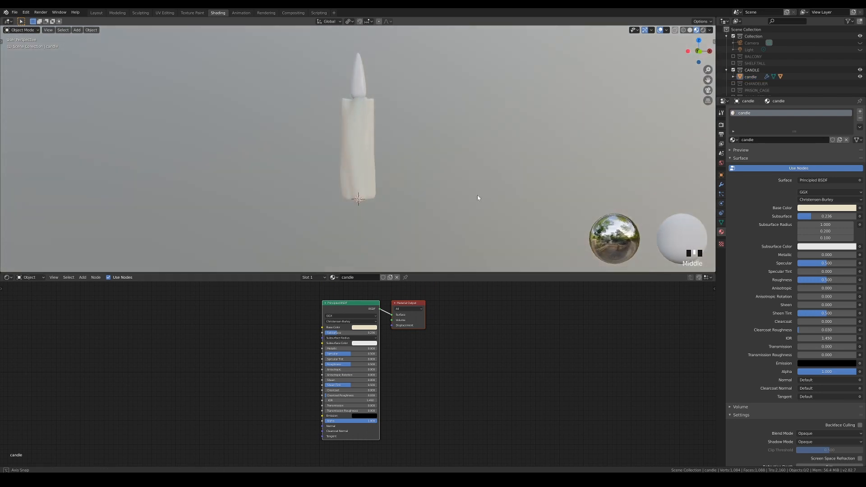
- Give the candle's flame object a new material named "flame"
{"action": "left_click", "coordinate": [359, 74]}
{"action": "left_click", "coordinate": [371, 277]}
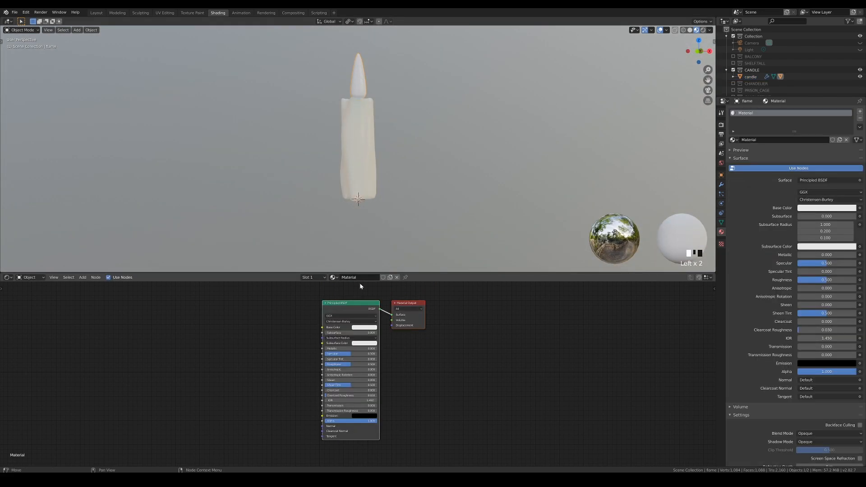
{"action": "type", "text": "flame"}
{"action": "left_click", "coordinate": [367, 263]}
- Add an Emission shader to the flame material, feed it into the Material Output surface and set the Principled BSDF aside
{"action": "middle_click_drag", "start_coordinate": [345, 293], "coordinate": [353, 322]}
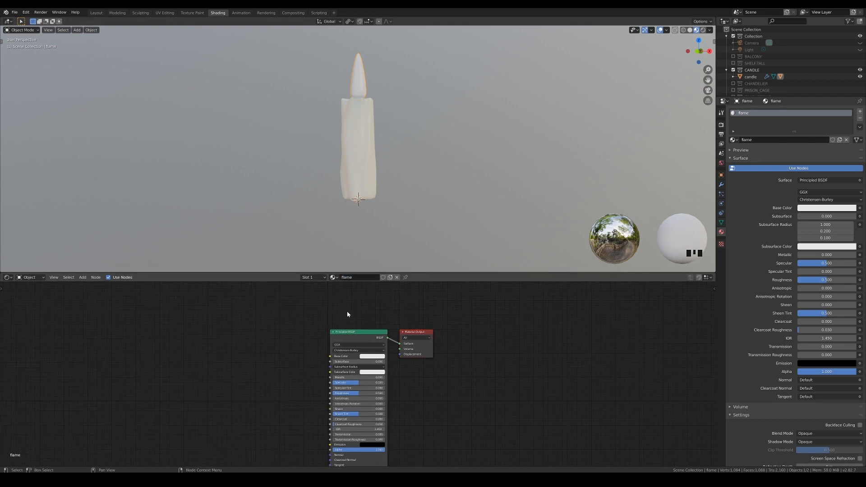
{"action": "key", "text": "shift+a"}
{"action": "type", "text": "emi"}
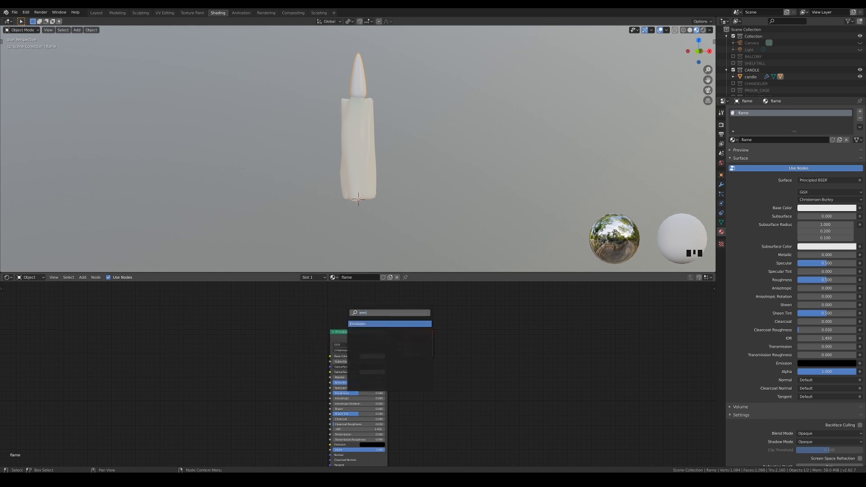
{"action": "key", "text": "Return"}
{"action": "left_click", "coordinate": [347, 308]}
{"action": "left_click_drag", "start_coordinate": [340, 305], "coordinate": [334, 355]}
- Set the flame's emission color to a pale warm yellow and its strength to 10
{"action": "left_click", "coordinate": [331, 310]}
{"action": "left_click", "coordinate": [340, 263]}
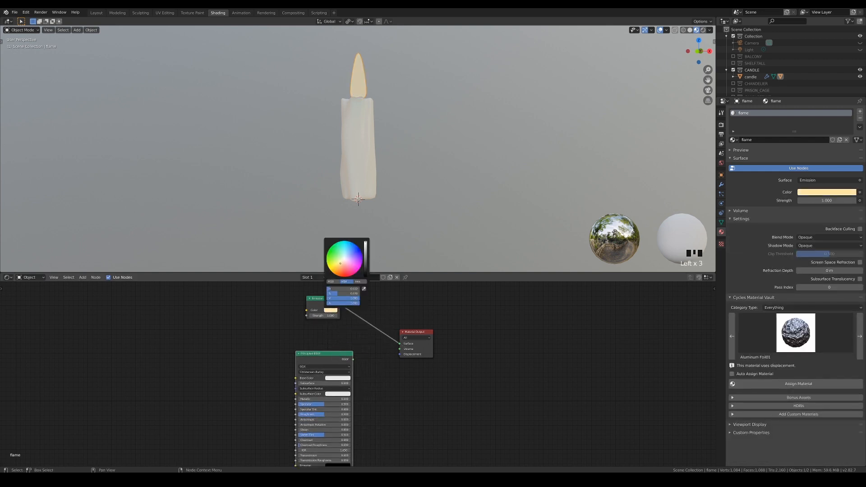
{"action": "left_click", "coordinate": [329, 316]}
{"action": "type", "text": "10"}
{"action": "key", "text": "Return"}
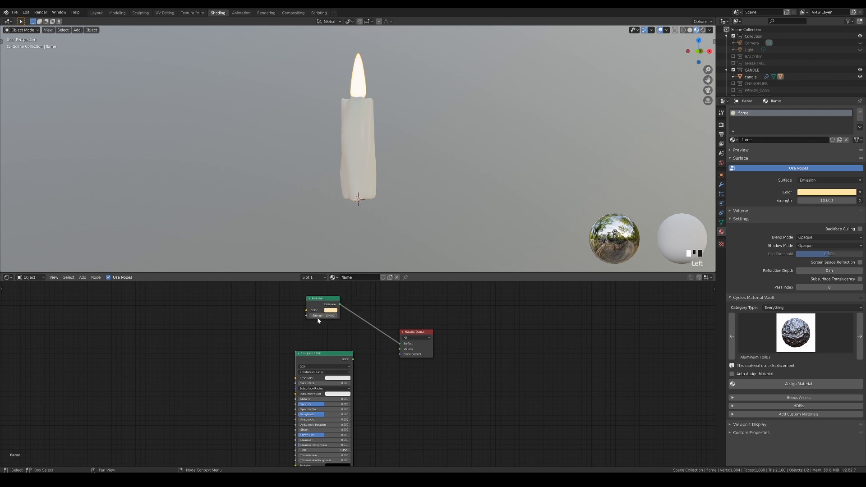
- Deepen the flame's emission color to a saturated orange, checking it on the candle from a distance
{"action": "left_click", "coordinate": [329, 312]}
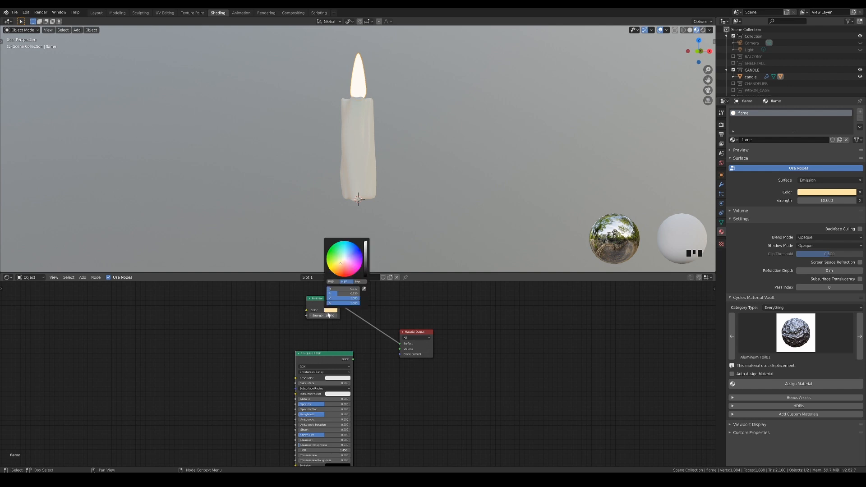
{"action": "left_click_drag", "start_coordinate": [342, 294], "coordinate": [356, 293]}
{"action": "left_click", "coordinate": [331, 311]}
{"action": "left_click", "coordinate": [336, 269]}
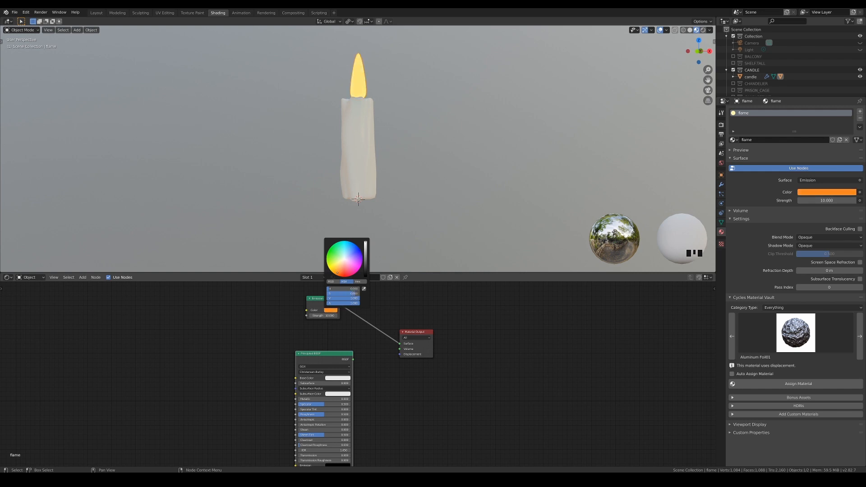
{"action": "scroll", "coordinate": [431, 167], "scroll_direction": "up", "scroll_amount": 4}
{"action": "left_click", "coordinate": [330, 311]}
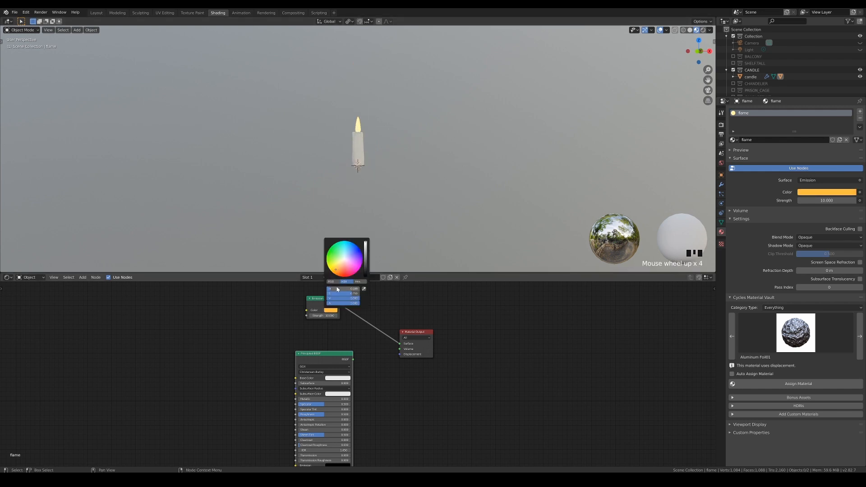
{"action": "left_click", "coordinate": [337, 271]}
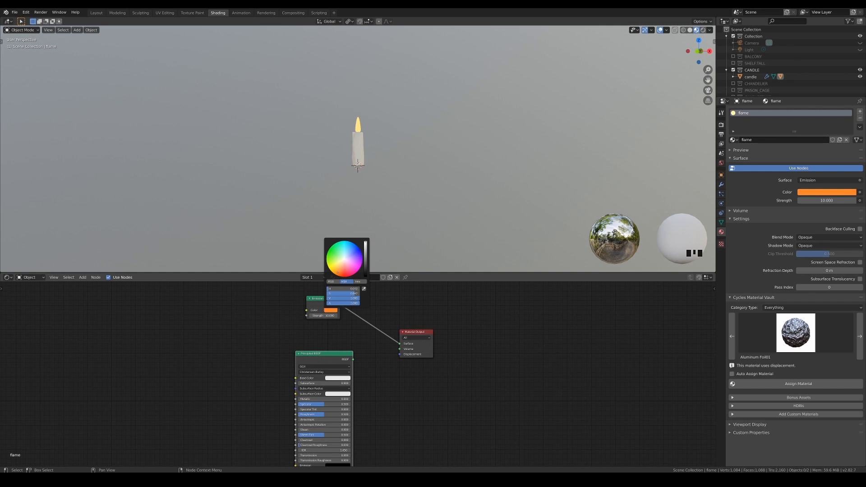
{"action": "middle_click_drag", "start_coordinate": [384, 59], "coordinate": [374, 44]}
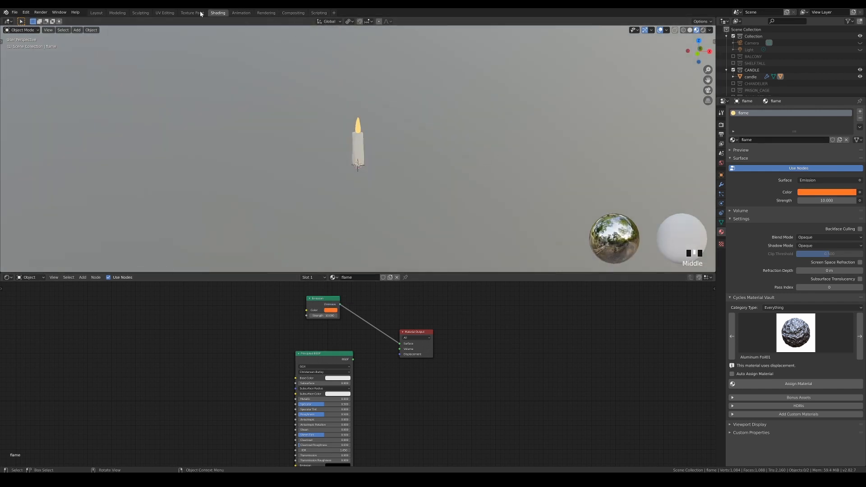
- Exclude the CANDLE collection and enable the CHANDELIER collection
{"action": "left_click", "coordinate": [734, 70]}
{"action": "left_click", "coordinate": [733, 77]}
{"action": "middle_click_drag", "start_coordinate": [651, 128], "coordinate": [387, 197]}
- Give the chandelier's main body a new material named "Metal"
{"action": "left_click", "coordinate": [391, 188]}
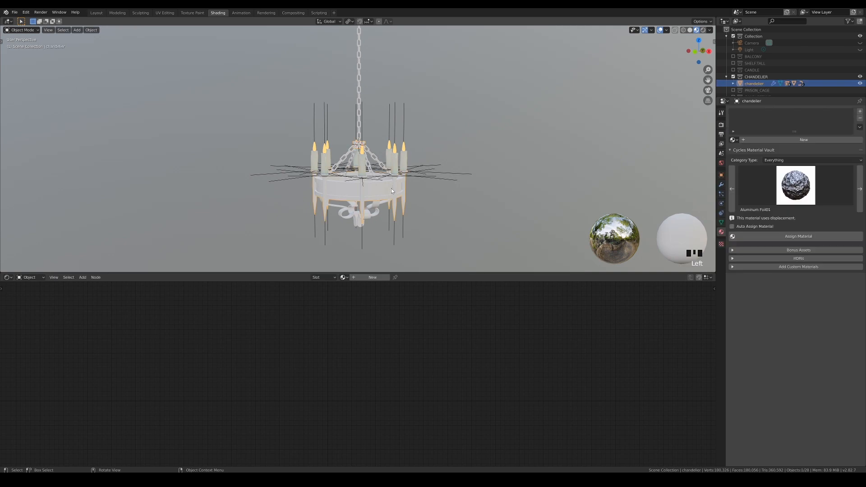
{"action": "left_click", "coordinate": [369, 277]}
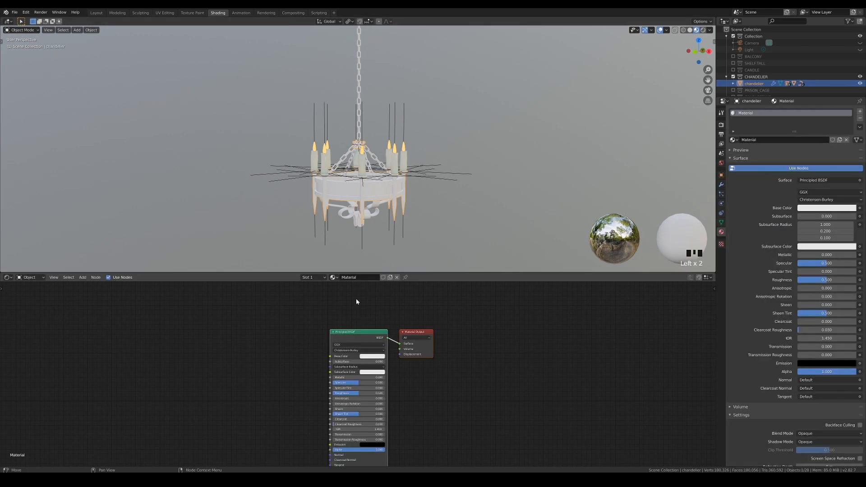
{"action": "type", "text": "Metal"}
{"action": "key", "text": "Return"}
- Load the Rust_Pitted texture maps from the PICTURES folder into the Metal material using Principled Texture Setup
{"action": "left_click_drag", "start_coordinate": [351, 336], "coordinate": [428, 327]}
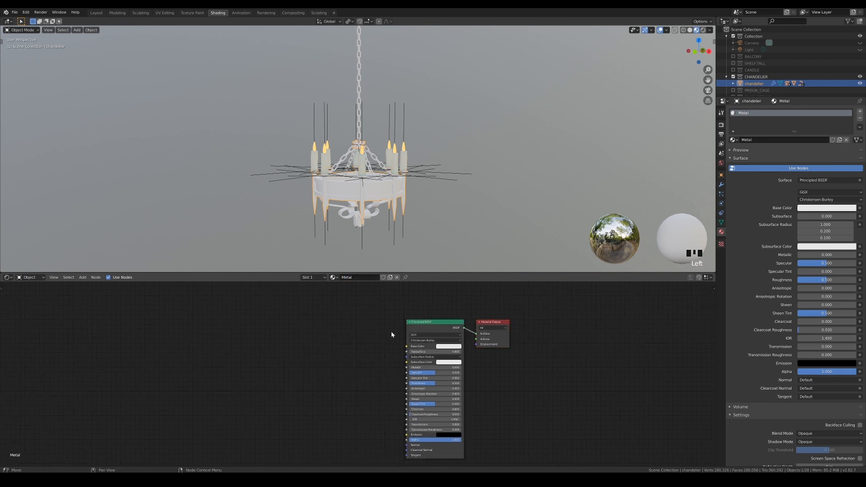
{"action": "key", "text": "shift+ctrl+t"}
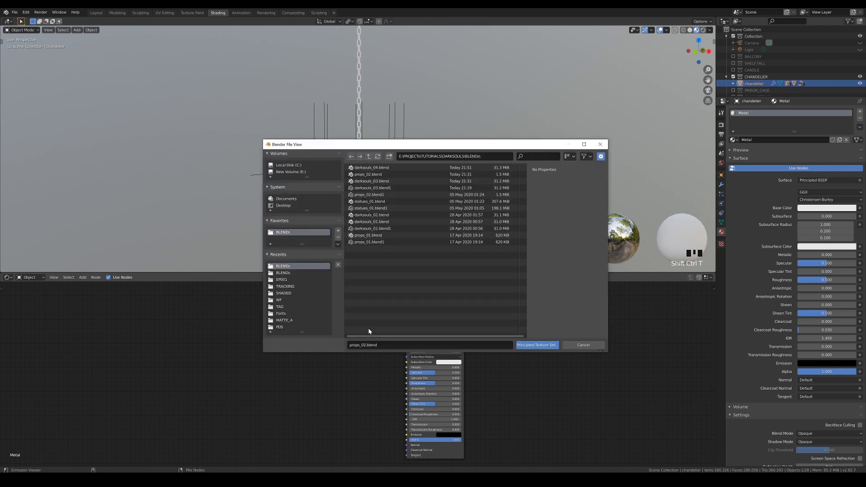
{"action": "left_click", "coordinate": [368, 156]}
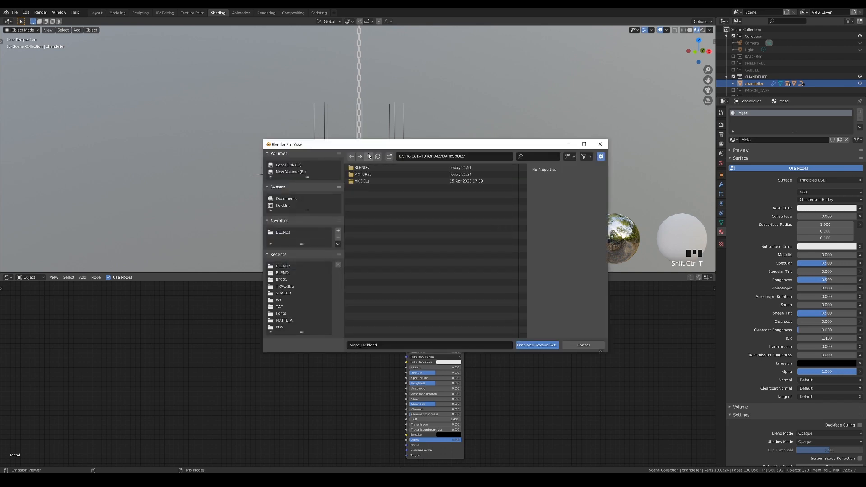
{"action": "double_click", "coordinate": [369, 175]}
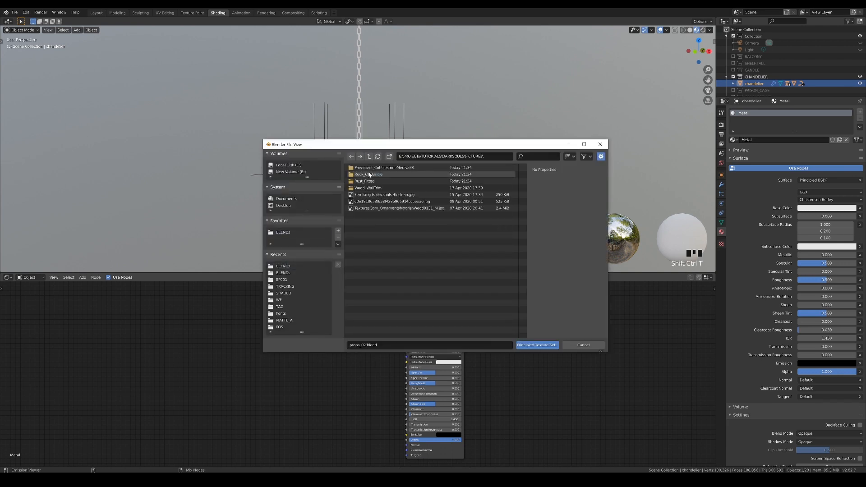
{"action": "double_click", "coordinate": [373, 181]}
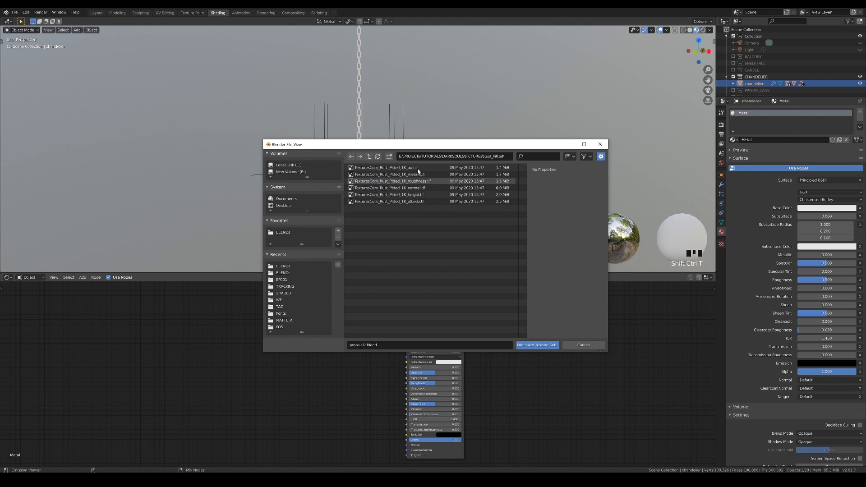
{"action": "left_click", "coordinate": [570, 156]}
{"action": "left_click", "coordinate": [564, 192]}
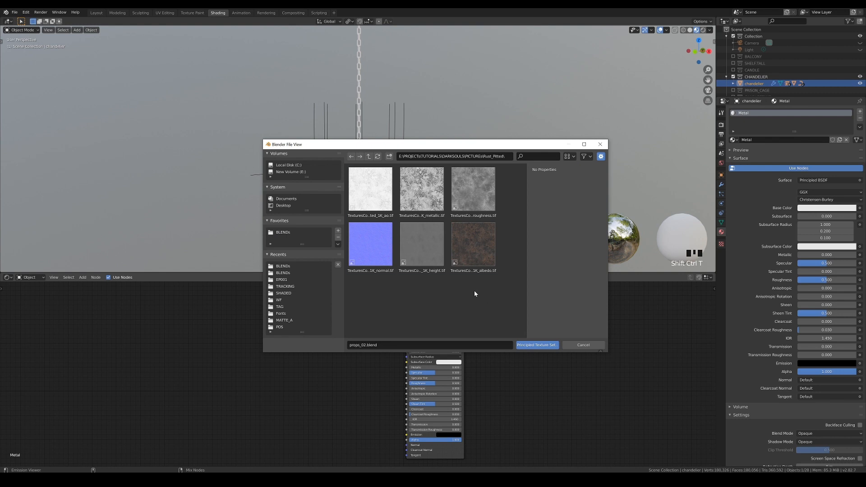
{"action": "left_click", "coordinate": [532, 345]}
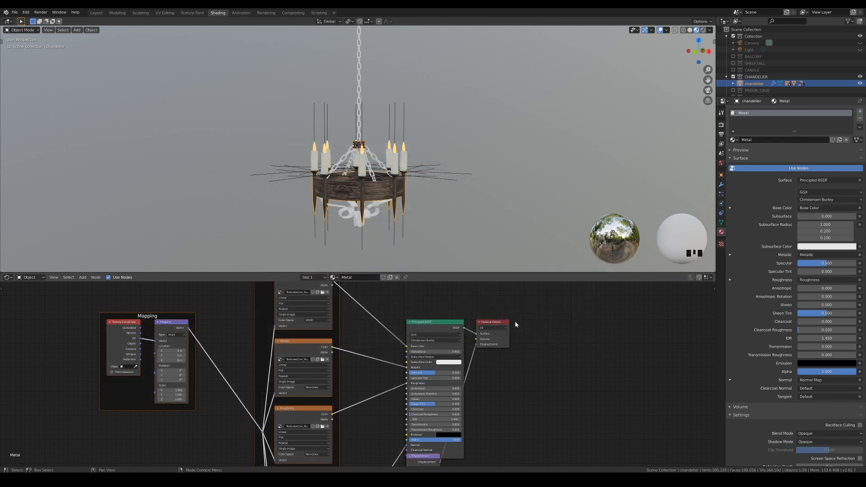
- In the UV Editing workspace, unwrap the whole chandelier body with Smart UV Project at an angle limit of 66, then leave mesh editing
{"action": "middle_click_drag", "start_coordinate": [396, 186], "coordinate": [398, 214]}
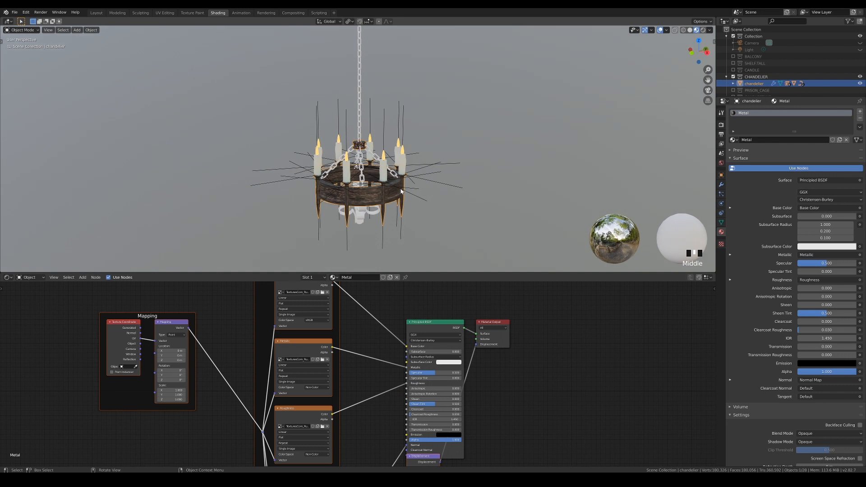
{"action": "left_click", "coordinate": [163, 17]}
{"action": "key", "text": "a"}
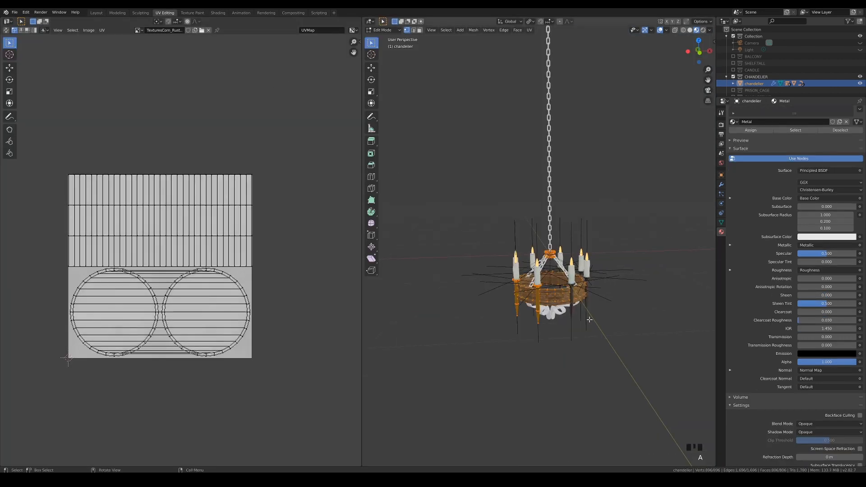
{"action": "key", "text": "u"}
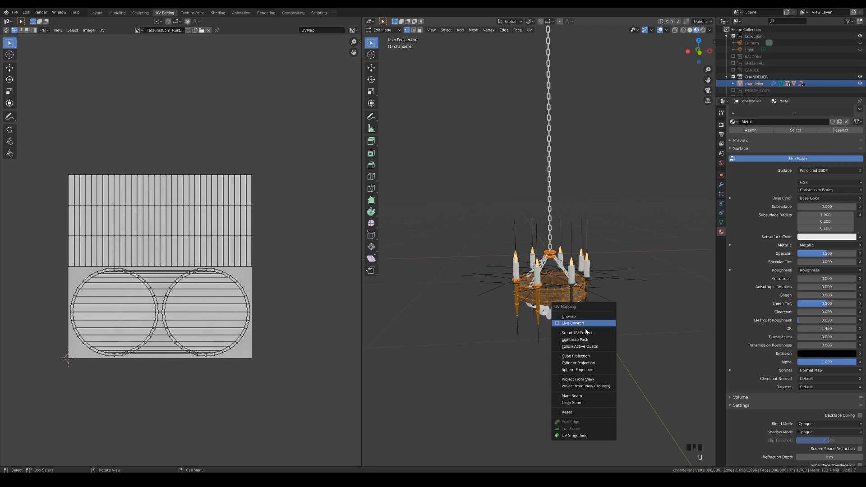
{"action": "left_click", "coordinate": [579, 333]}
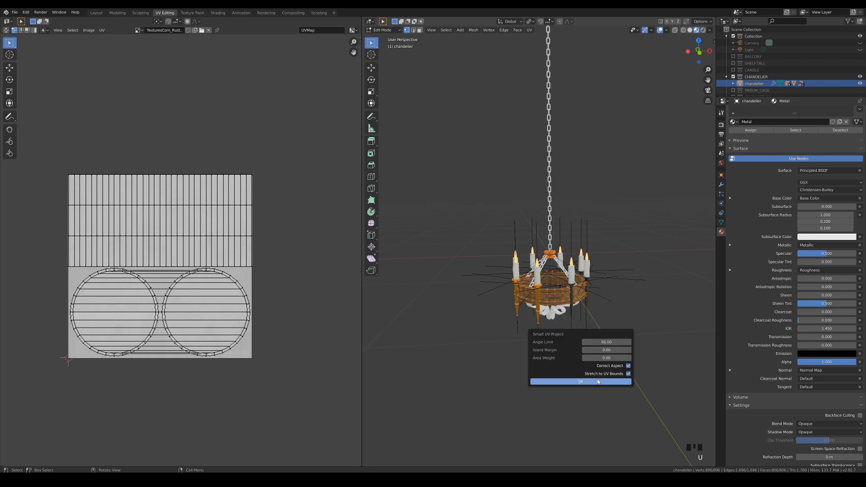
{"action": "left_click", "coordinate": [586, 381]}
{"action": "scroll", "coordinate": [586, 367], "scroll_direction": "up", "scroll_amount": 1}
{"action": "key", "text": "Tab"}
{"action": "left_click", "coordinate": [569, 402]}
- Link the chandelier body's Metal material to the lower ornament, the hanging chain and the support chains
{"action": "middle_click_drag", "start_coordinate": [569, 403], "coordinate": [547, 304]}
{"action": "left_click", "coordinate": [508, 364]}
{"action": "key", "text": "KP_Decimal"}
{"action": "left_click", "coordinate": [564, 364]}
{"action": "left_click", "coordinate": [541, 302]}
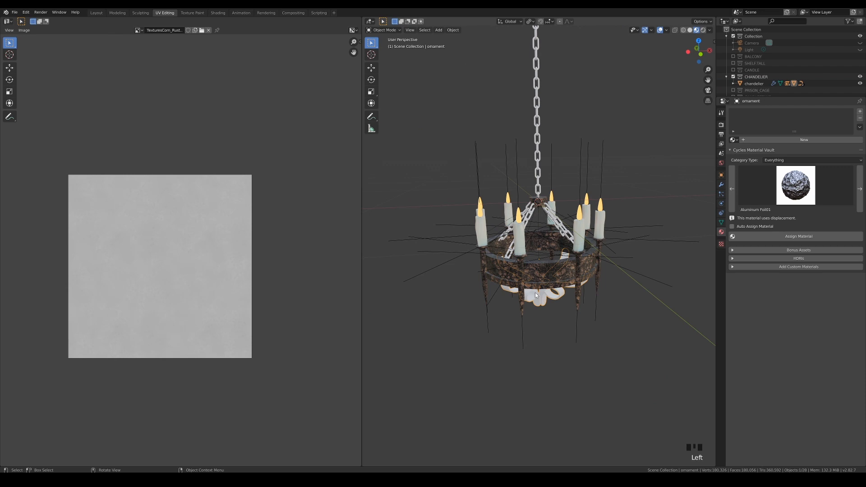
{"action": "left_click", "coordinate": [537, 166], "text": "shift"}
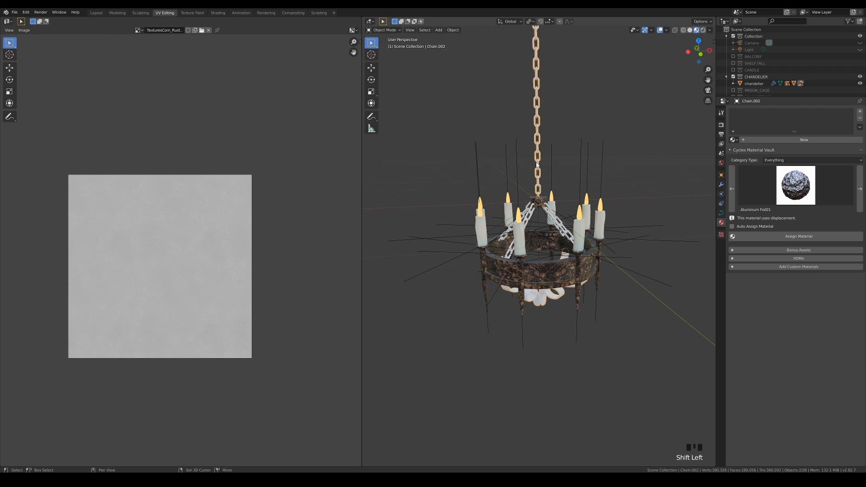
{"action": "left_click", "coordinate": [531, 199], "text": "shift"}
{"action": "middle_click_drag", "start_coordinate": [531, 198], "coordinate": [550, 256]}
{"action": "left_click", "coordinate": [547, 210], "text": "shift"}
{"action": "key", "text": "ctrl+l"}
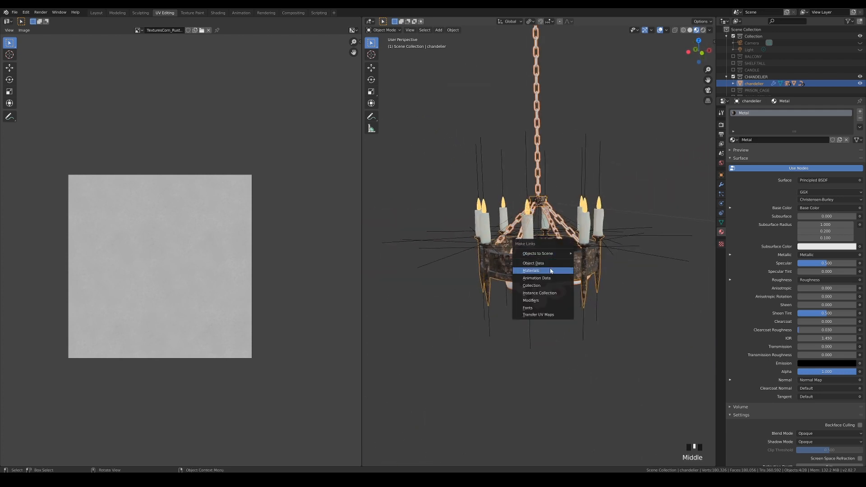
{"action": "left_click", "coordinate": [551, 271]}
{"action": "left_click", "coordinate": [555, 354]}
- Unwrap the whole mesh of the scrolled ornament beneath the chandelier with the standard Unwrap and leave mesh editing
{"action": "mouse_move", "coordinate": [566, 336]}
{"action": "middle_mouse_down"}
{"action": "mouse_move", "coordinate": [546, 332]}
{"action": "mouse_move", "coordinate": [556, 332]}
{"action": "middle_mouse_up"}
{"action": "left_click", "coordinate": [549, 298]}
{"action": "scroll", "coordinate": [551, 325], "scroll_direction": "up", "scroll_amount": 2}
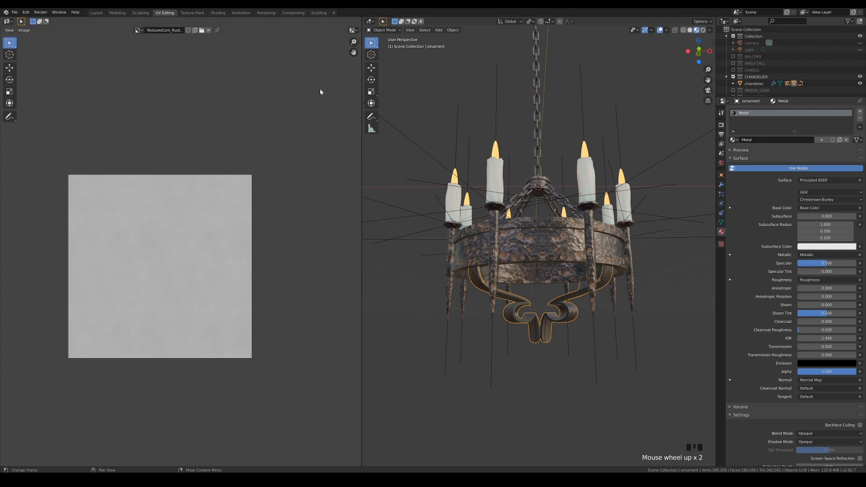
{"action": "key", "text": "Tab"}
{"action": "key", "text": "a"}
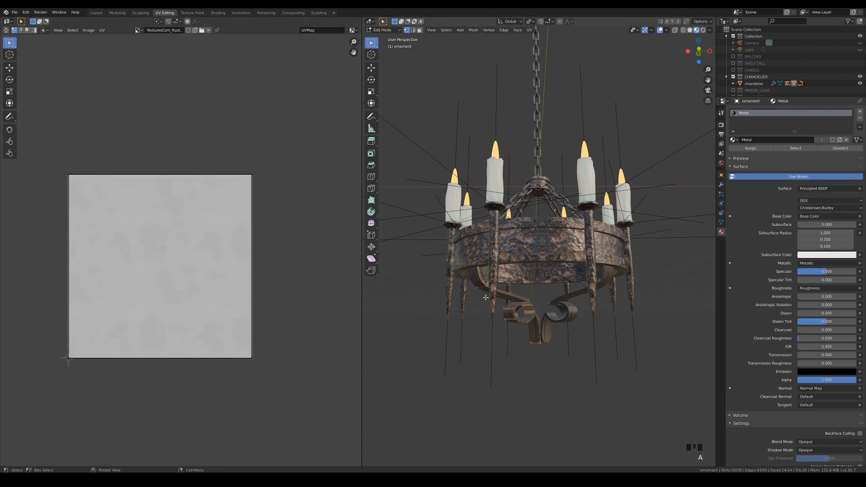
{"action": "key", "text": "u"}
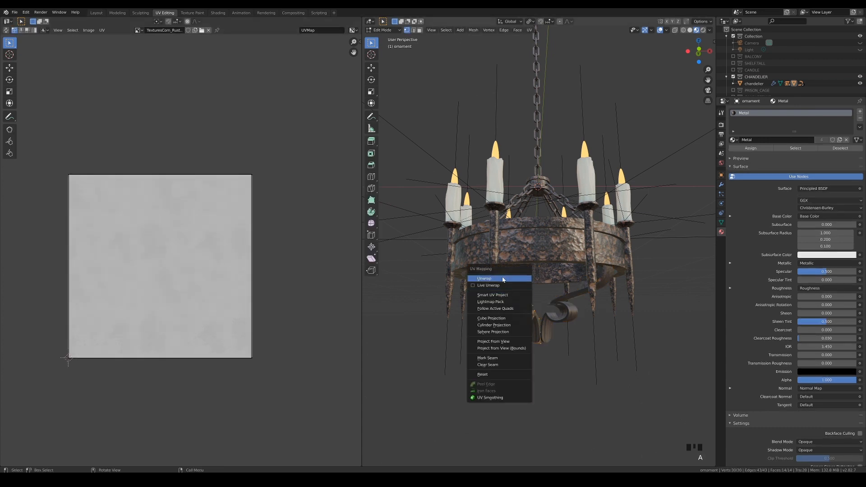
{"action": "left_click", "coordinate": [502, 278]}
{"action": "key", "text": "Tab"}
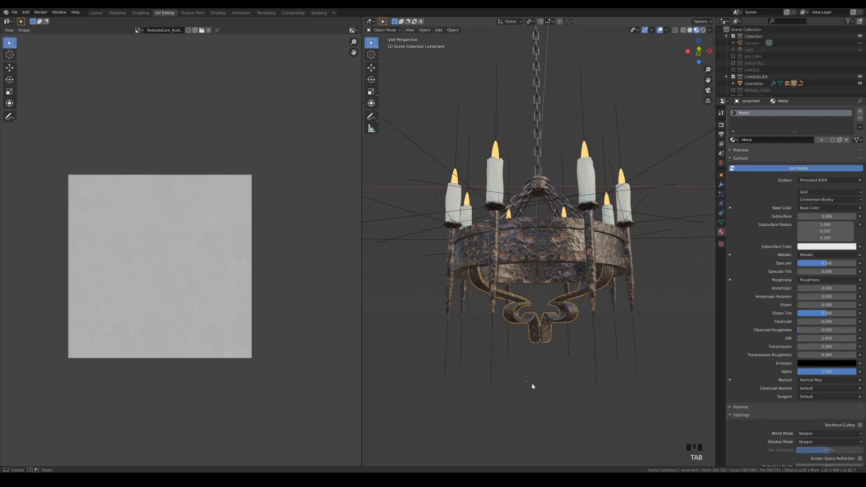
- Exclude the CHANDELIER collection and enable the PRISON_CAGE collection, bringing the cage into view
{"action": "scroll", "coordinate": [544, 386], "scroll_direction": "down", "scroll_amount": 3}
{"action": "scroll", "coordinate": [548, 353], "scroll_direction": "down", "scroll_amount": 1}
{"action": "middle_click_drag", "start_coordinate": [548, 352], "coordinate": [600, 269]}
{"action": "scroll", "coordinate": [740, 90], "scroll_direction": "down", "scroll_amount": 2}
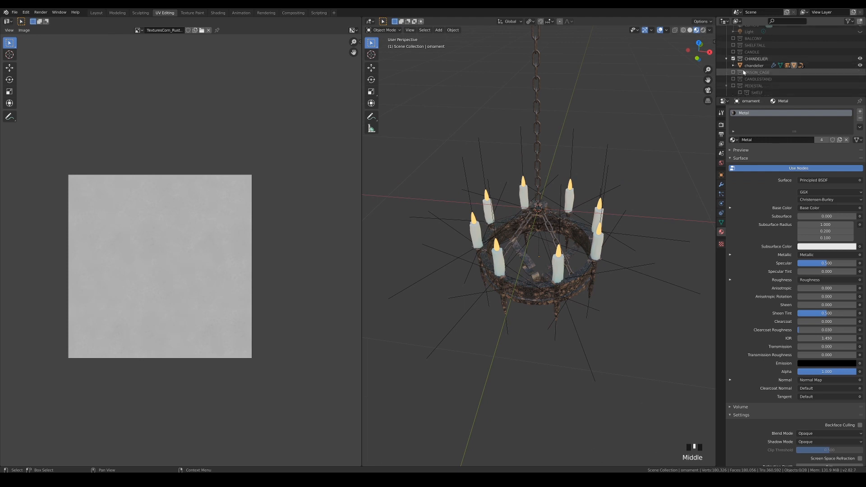
{"action": "left_click", "coordinate": [732, 58]}
{"action": "left_click", "coordinate": [733, 66]}
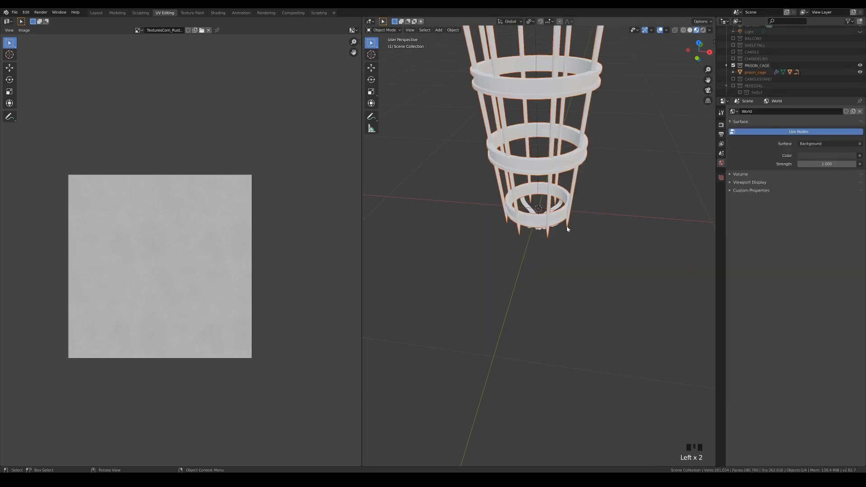
{"action": "middle_click_drag", "start_coordinate": [573, 153], "coordinate": [544, 161]}
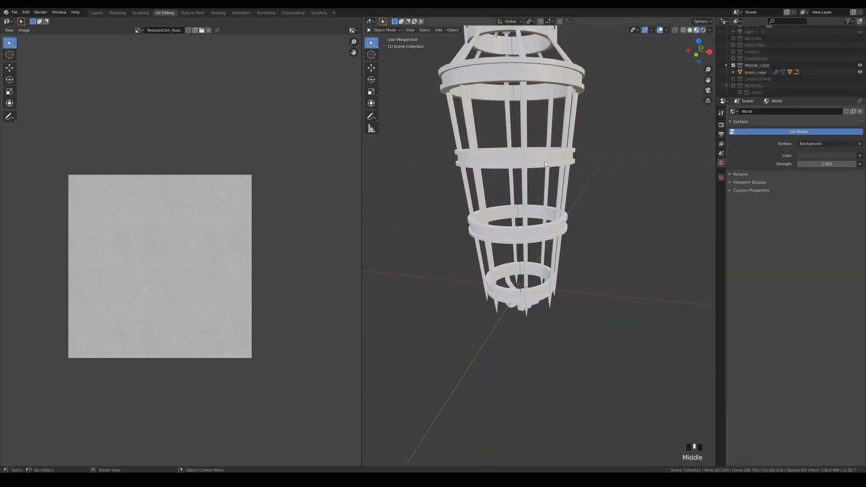
- Assign the existing Metal material to the prison cage in the Shading workspace
{"action": "left_click", "coordinate": [543, 153]}
{"action": "left_click", "coordinate": [218, 12]}
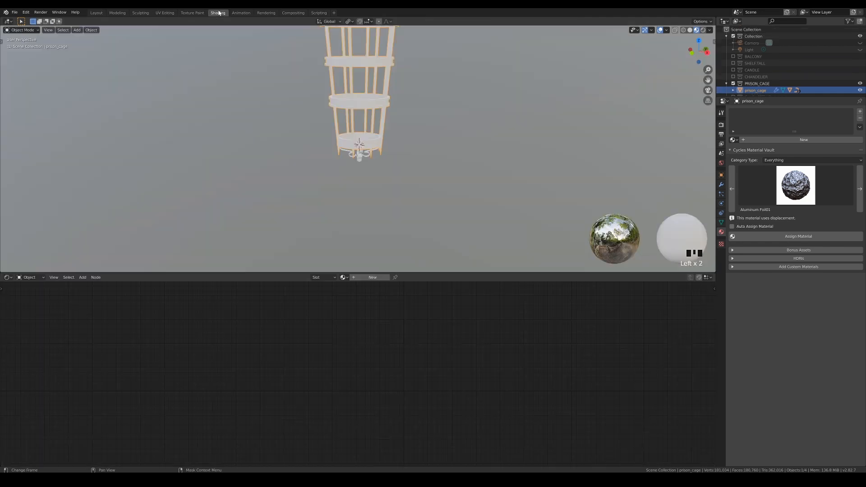
{"action": "left_click", "coordinate": [343, 277]}
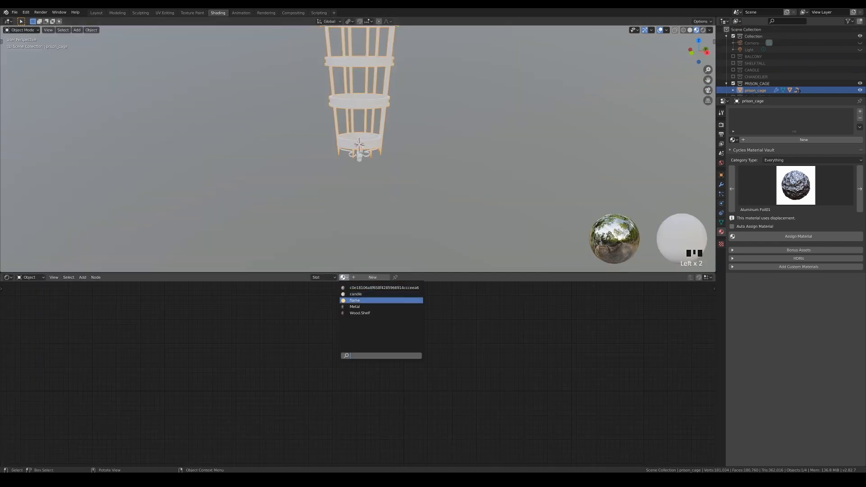
{"action": "left_click", "coordinate": [354, 306]}
- In the UV Editing workspace, unwrap the whole prison cage mesh with Smart UV Project and leave mesh editing
{"action": "left_click", "coordinate": [165, 12]}
{"action": "key", "text": "a"}
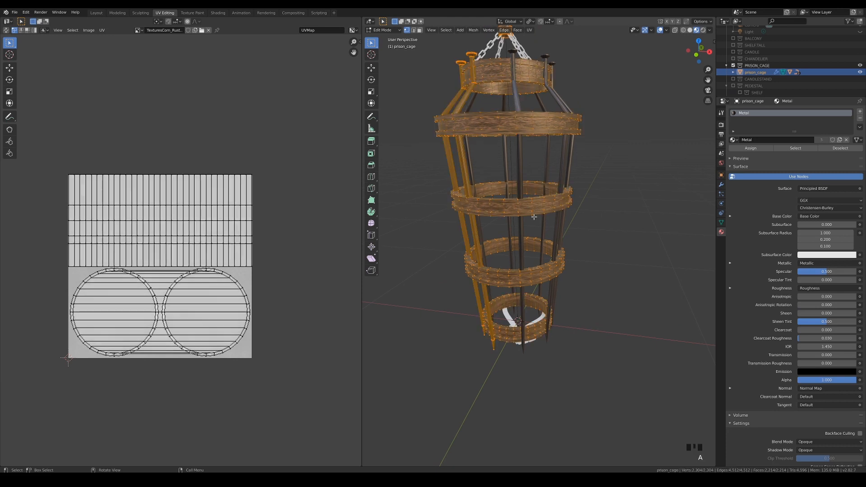
{"action": "key", "text": "u"}
{"action": "left_click", "coordinate": [528, 233]}
{"action": "left_click", "coordinate": [551, 283]}
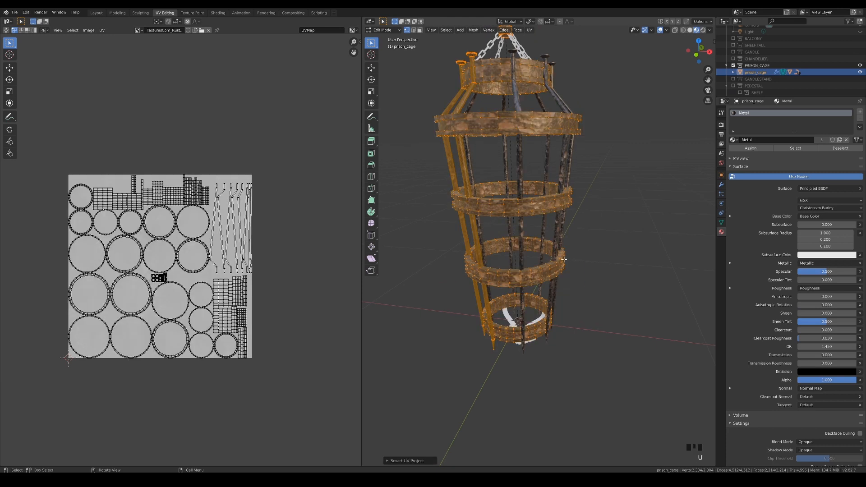
{"action": "key", "text": "Tab"}
- Exclude the PRISON_CAGE collection, enable the CANDLESTAND collection, and select the metal parts of the candle stand together
{"action": "scroll", "coordinate": [597, 234], "scroll_direction": "down", "scroll_amount": 5}
{"action": "scroll", "coordinate": [567, 256], "scroll_direction": "up", "scroll_amount": 3}
{"action": "key", "text": "Left"}
{"action": "key", "text": "Left"}
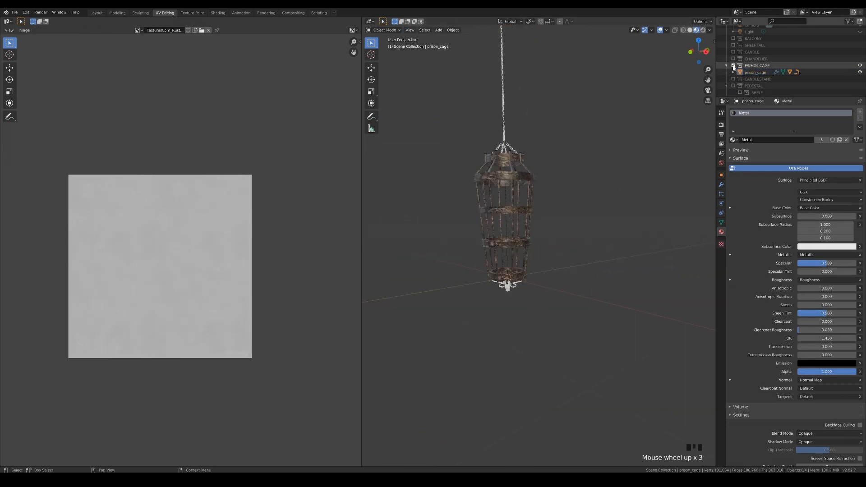
{"action": "scroll", "coordinate": [518, 194], "scroll_direction": "up", "scroll_amount": 5}
{"action": "middle_click_drag", "start_coordinate": [522, 206], "coordinate": [591, 221]}
{"action": "left_click", "coordinate": [489, 184], "text": "shift"}
{"action": "left_click", "coordinate": [495, 196], "text": "shift"}
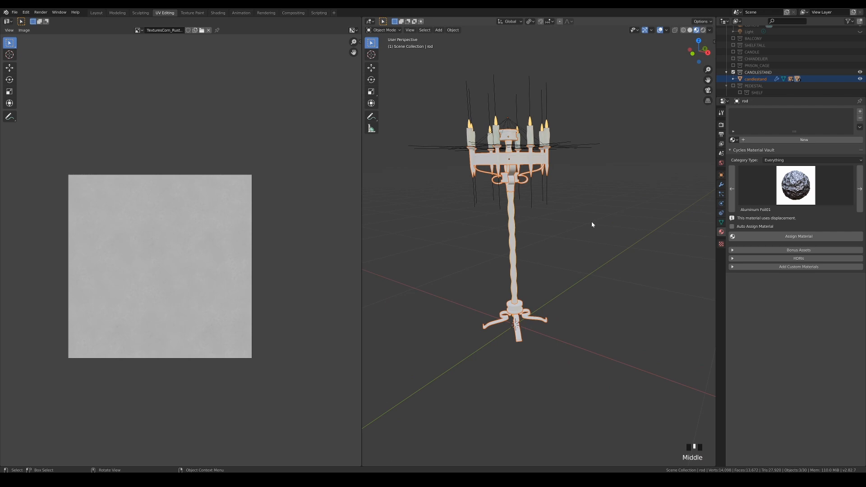
- Enable the PRISON_CAGE collection temporarily, link the cage's material to the selected candle stand parts, and exclude the collection again
{"action": "left_click", "coordinate": [733, 66]}
{"action": "left_click", "coordinate": [556, 91], "text": "shift"}
{"action": "key", "text": "ctrl+l"}
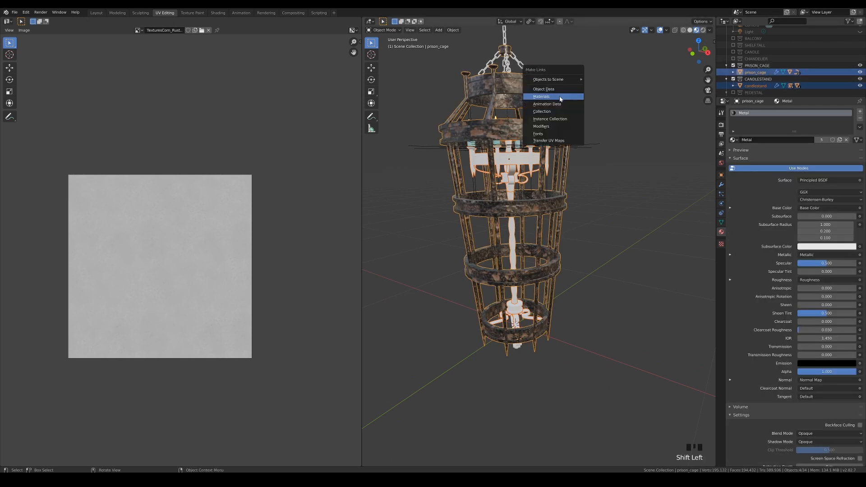
{"action": "left_click", "coordinate": [559, 96]}
{"action": "left_click", "coordinate": [734, 66]}
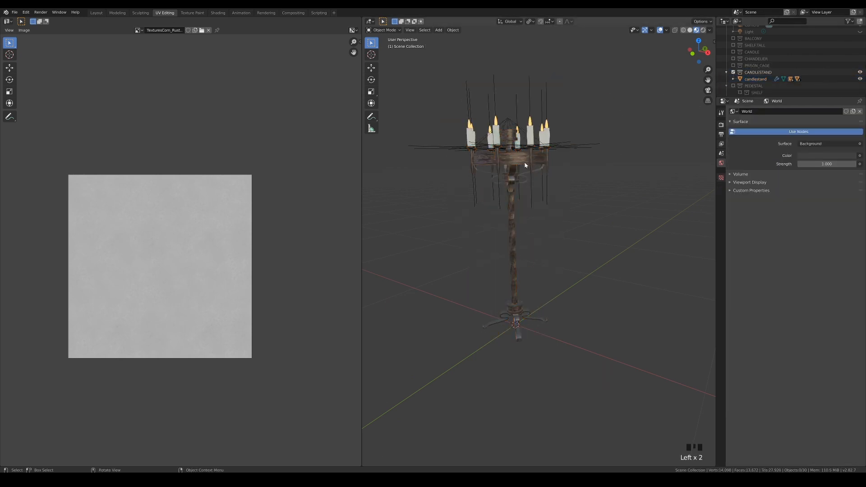
- Unwrap the whole candle stand body mesh with Smart UV Project and leave mesh editing
{"action": "left_click", "coordinate": [524, 165]}
{"action": "key", "text": "Tab"}
{"action": "key", "text": "a"}
{"action": "key", "text": "u"}
{"action": "left_click", "coordinate": [526, 159]}
{"action": "left_click", "coordinate": [527, 209]}
{"action": "left_click", "coordinate": [543, 221]}
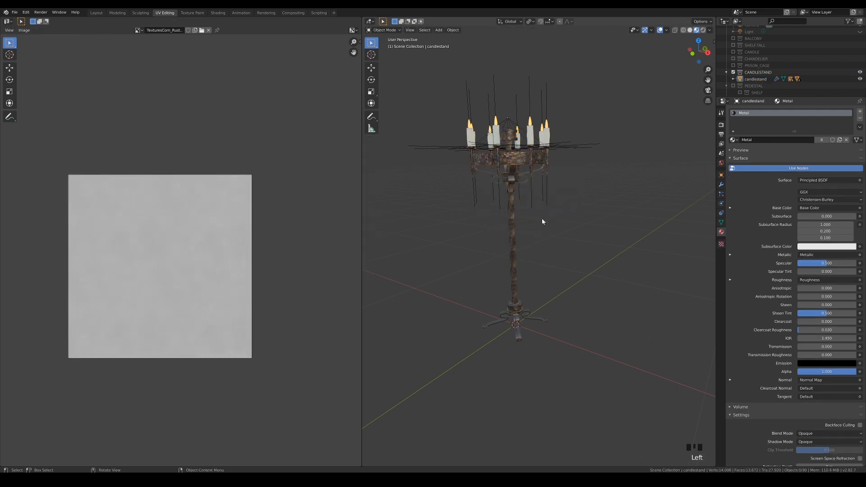
- Unwrap the whole mesh of the candle stand's scrolled ornament with the standard Unwrap and leave mesh editing
{"action": "key", "text": "u"}
{"action": "left_click", "coordinate": [522, 188]}
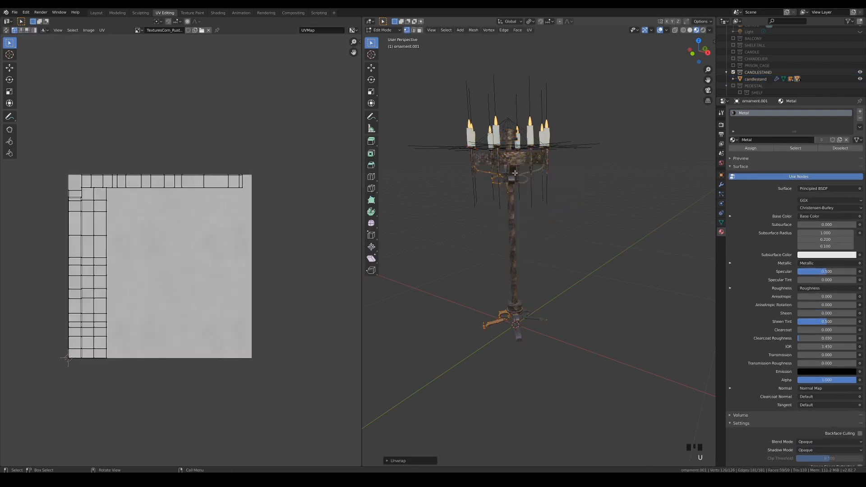
{"action": "key", "text": "Tab"}
{"action": "middle_click_drag", "start_coordinate": [521, 189], "coordinate": [547, 250]}
- Exclude the CANDLESTAND collection, keep the PEDESTAL collection excluded, and unhide the Chain object
{"action": "left_click", "coordinate": [733, 72]}
{"action": "left_click", "coordinate": [733, 85]}
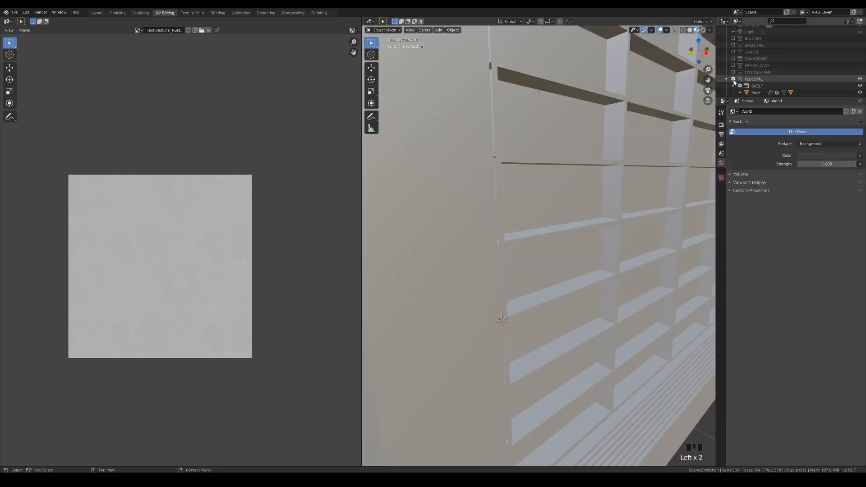
{"action": "scroll", "coordinate": [747, 81], "scroll_direction": "down", "scroll_amount": 3}
{"action": "left_click", "coordinate": [733, 49]}
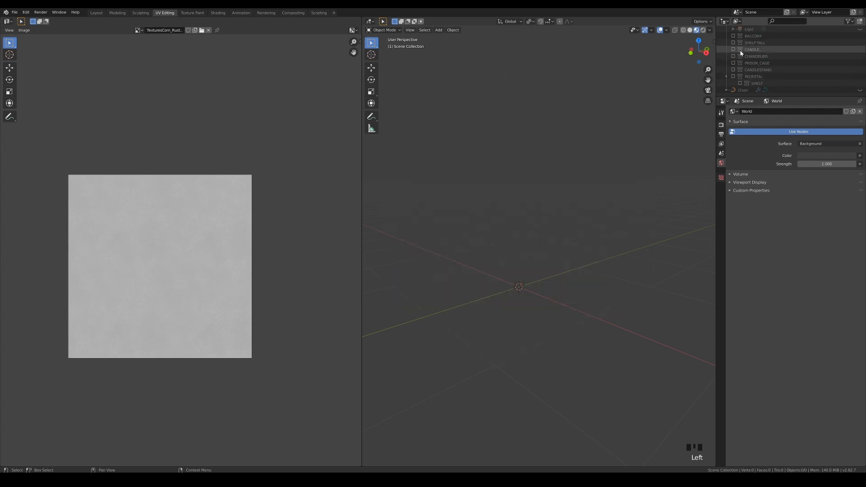
{"action": "left_click", "coordinate": [859, 90]}
- Assign the existing Metal material to the chain in the Shading workspace
{"action": "left_click", "coordinate": [573, 254]}
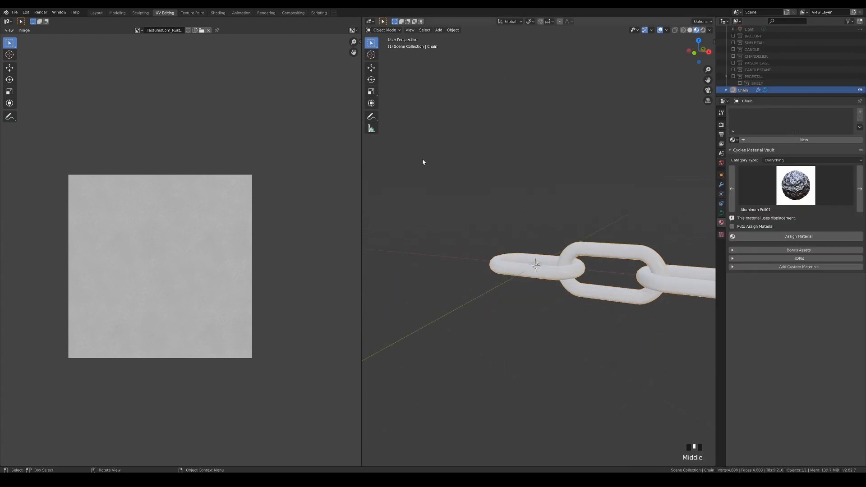
{"action": "key", "text": "ctrl+Page_Down"}
{"action": "key", "text": "ctrl+Page_Down"}
{"action": "left_click", "coordinate": [343, 277]}
{"action": "left_click", "coordinate": [355, 307]}
{"action": "scroll", "coordinate": [451, 203], "scroll_direction": "down", "scroll_amount": 8}
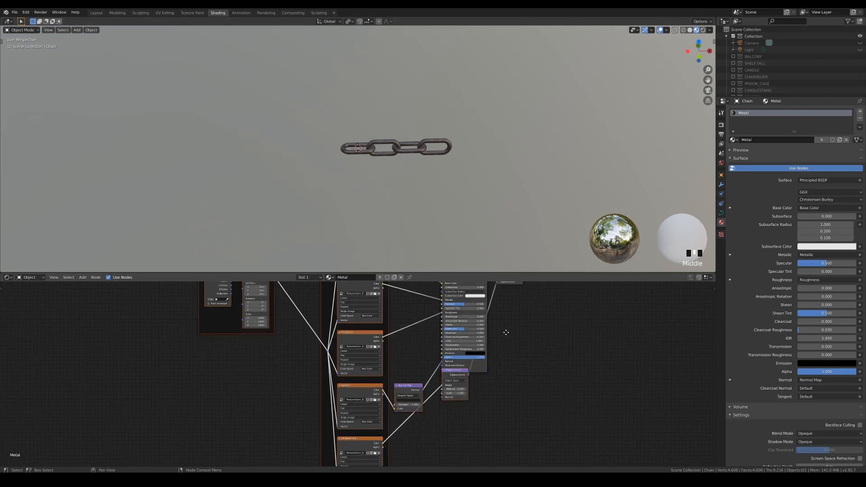
- Save the props file and the changes to darksouls_04, and open statues_01.blend
{"action": "left_click", "coordinate": [15, 12]}
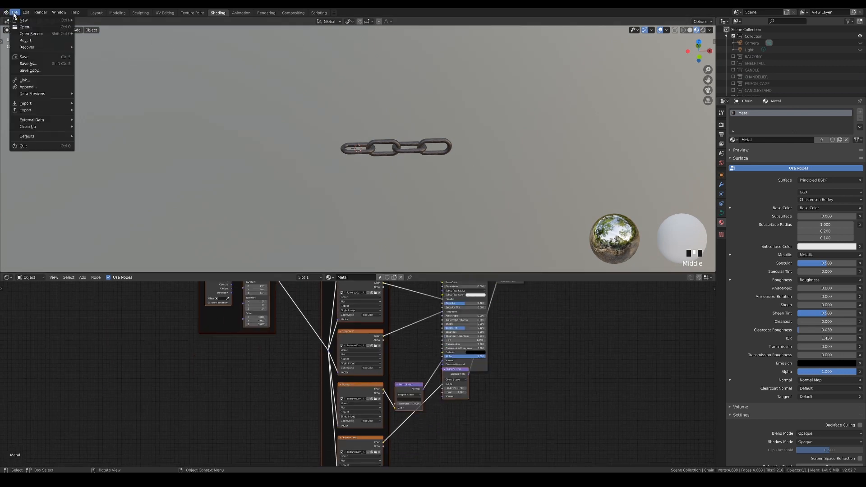
{"action": "left_click", "coordinate": [31, 60]}
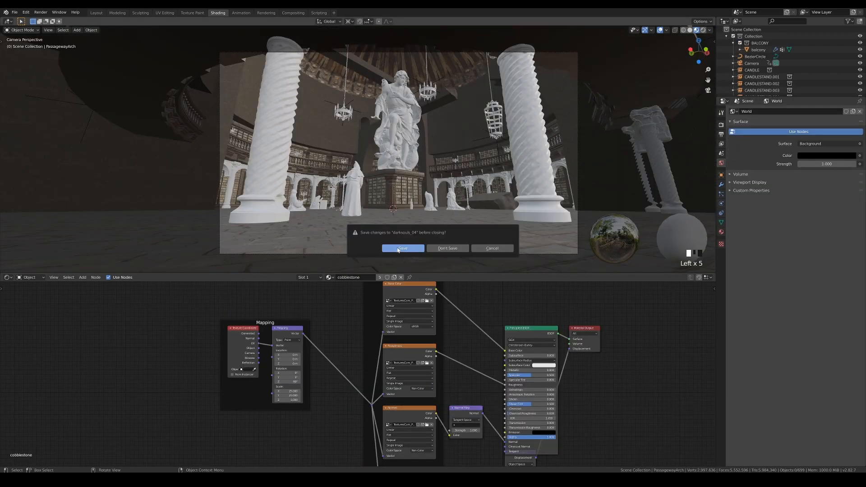
{"action": "left_click", "coordinate": [398, 249]}
{"action": "left_click", "coordinate": [537, 345]}
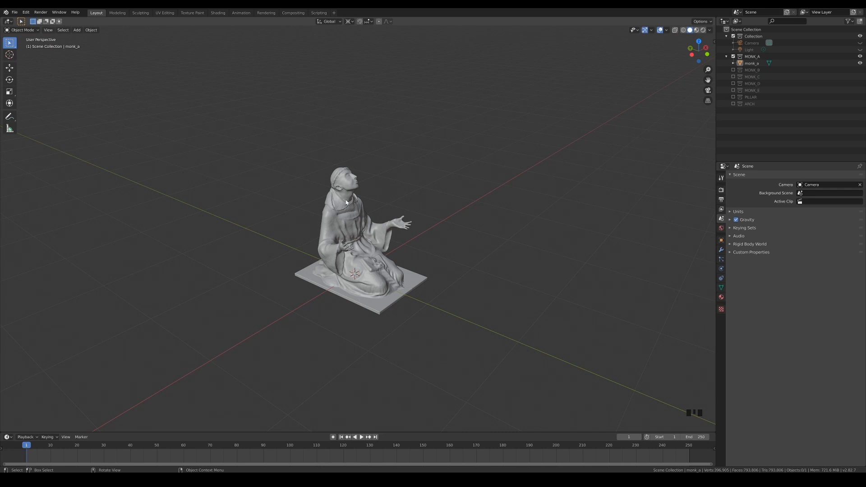
- Create a new material named stone on the kneeling monk statue in the Shading workspace
{"action": "left_click", "coordinate": [346, 201]}
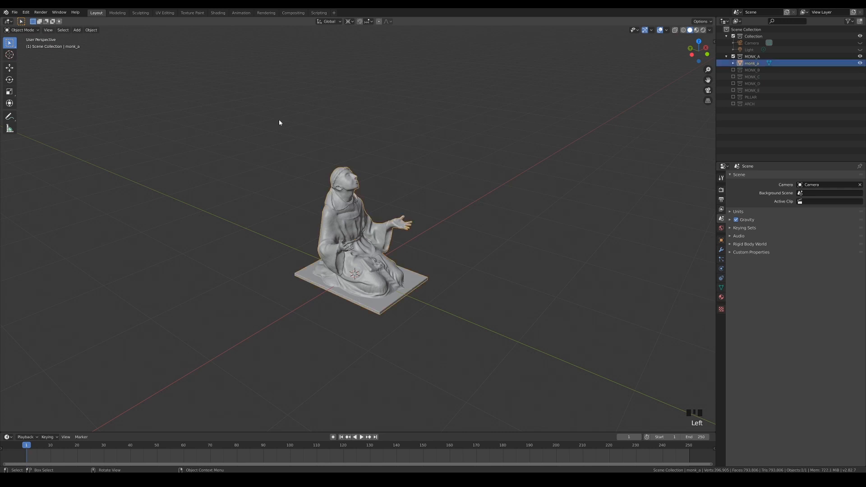
{"action": "left_click", "coordinate": [220, 13]}
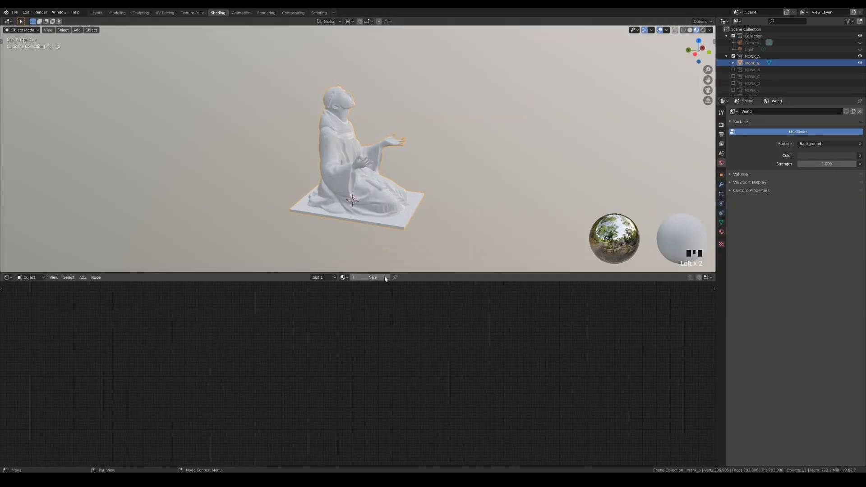
{"action": "left_click", "coordinate": [371, 277]}
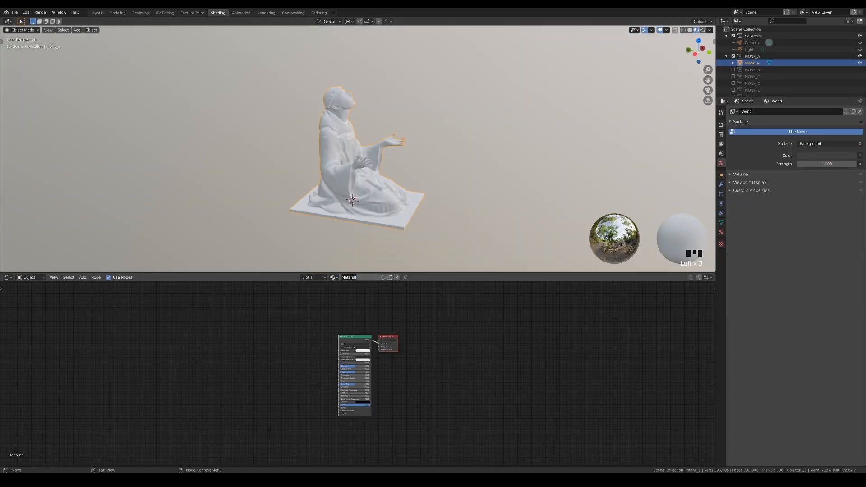
{"action": "type", "text": "stone"}
{"action": "left_click", "coordinate": [373, 244]}
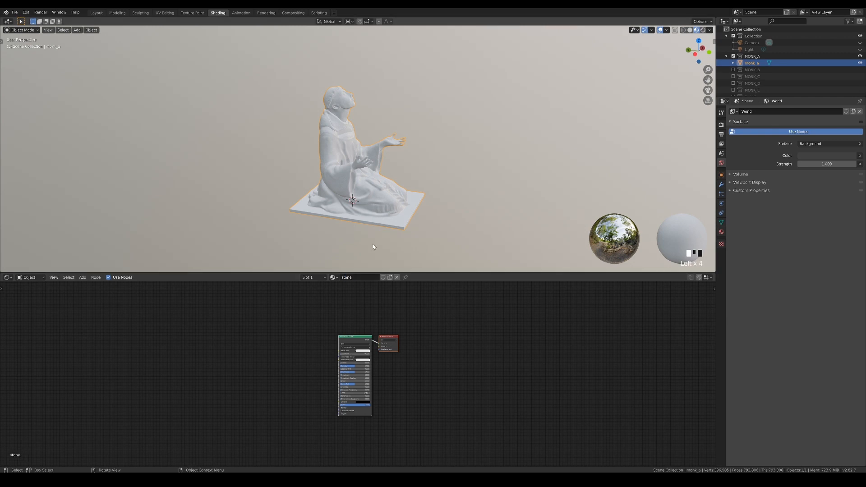
- Run Principled Texture Setup on the stone material's shader with all the maps from the Rock_CliffJungle folder
{"action": "key", "text": "ctrl+shift+t"}
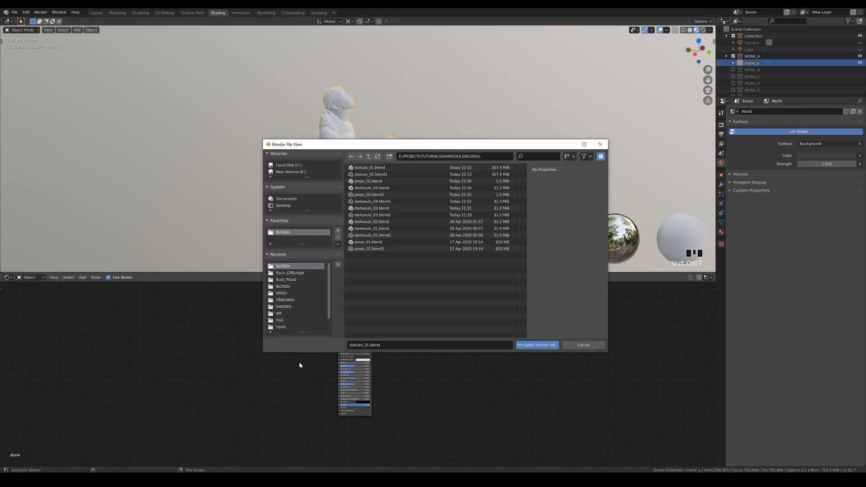
{"action": "left_click", "coordinate": [368, 156]}
{"action": "double_click", "coordinate": [360, 174]}
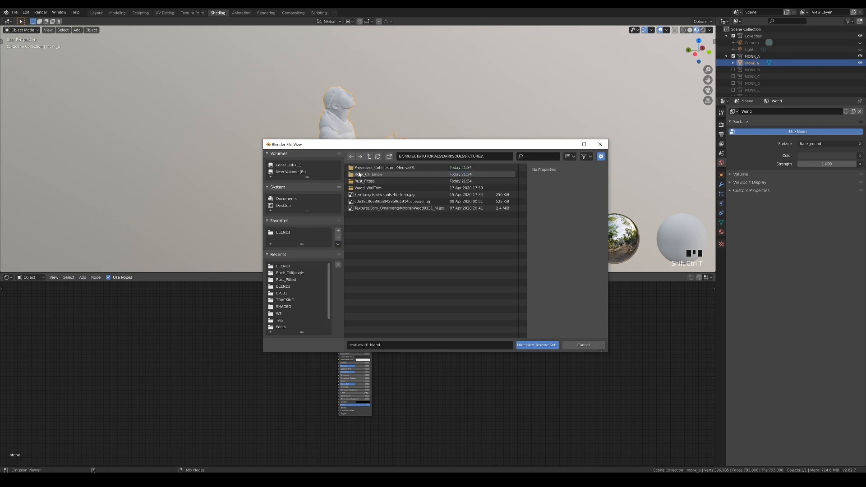
{"action": "double_click", "coordinate": [386, 176]}
{"action": "key", "text": "a"}
{"action": "left_click", "coordinate": [537, 345]}
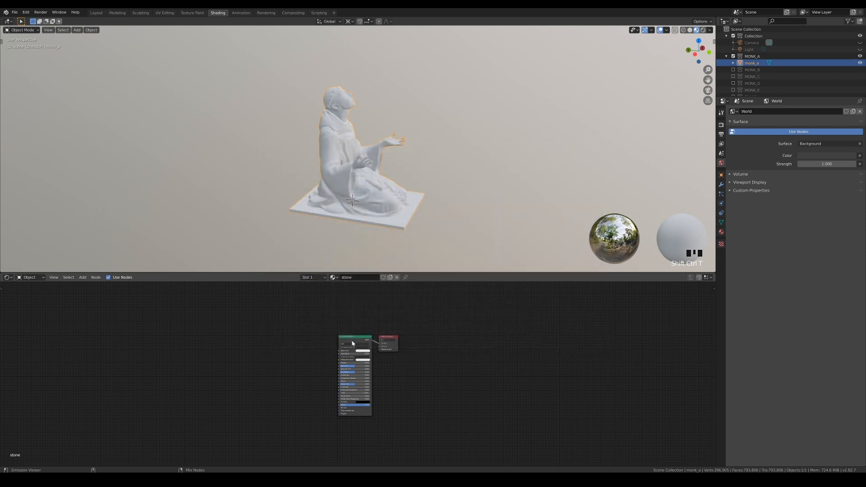
{"action": "left_click", "coordinate": [424, 373]}
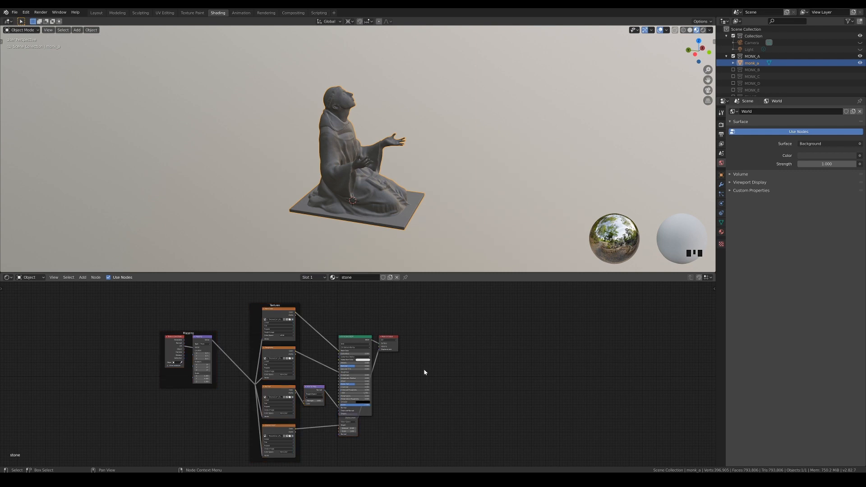
- Try the Object coordinates for the stone mapping, and connect the Generated output to the Mapping node's vector instead
{"action": "scroll", "coordinate": [400, 170], "scroll_direction": "up", "scroll_amount": 3}
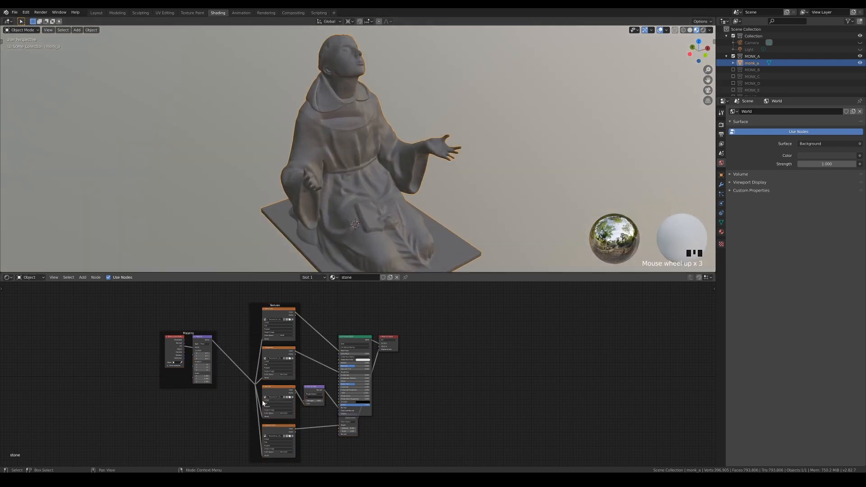
{"action": "scroll", "coordinate": [298, 396], "scroll_direction": "up", "scroll_amount": 3}
{"action": "scroll", "coordinate": [298, 394], "scroll_direction": "left", "scroll_amount": 3}
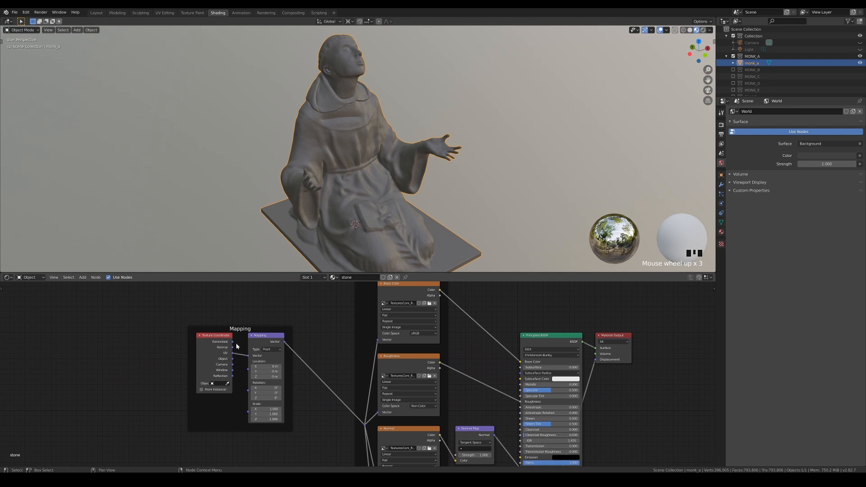
{"action": "left_click", "coordinate": [234, 361]}
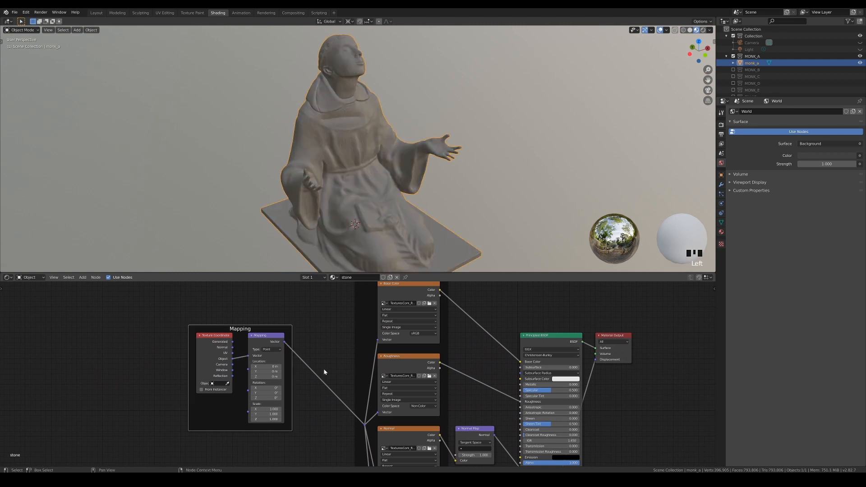
{"action": "left_click", "coordinate": [274, 409]}
{"action": "left_click", "coordinate": [234, 343]}
{"action": "left_click_drag", "start_coordinate": [233, 341], "coordinate": [248, 356]}
- Set the Mapping node's X, Y and Z scale to 3 and inspect the texture on the statue
{"action": "left_click", "coordinate": [269, 408]}
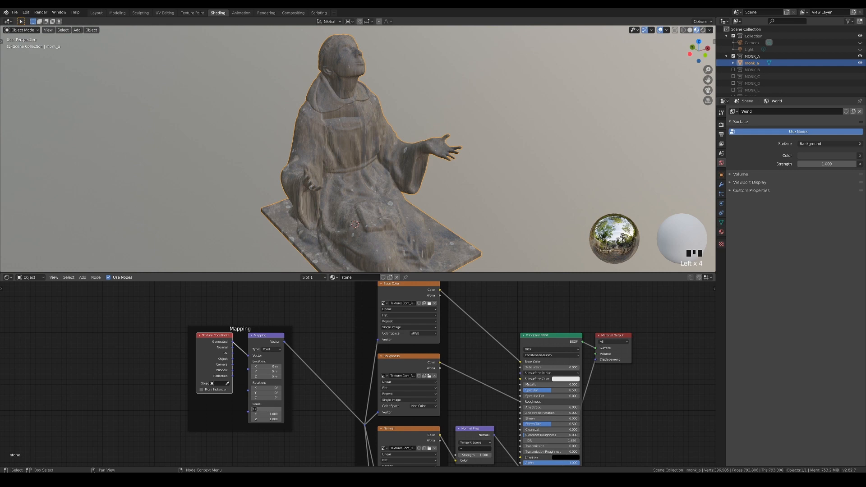
{"action": "type", "text": "3"}
{"action": "left_click", "coordinate": [334, 362]}
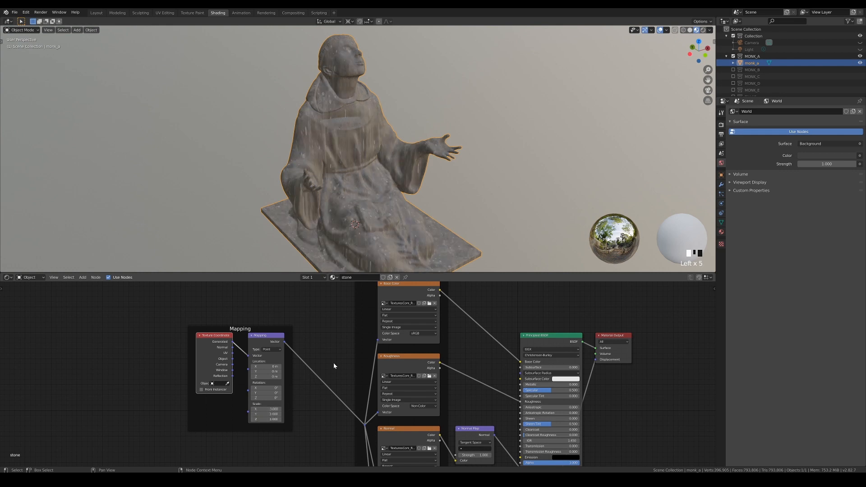
{"action": "middle_click_drag", "start_coordinate": [358, 218], "coordinate": [365, 129]}
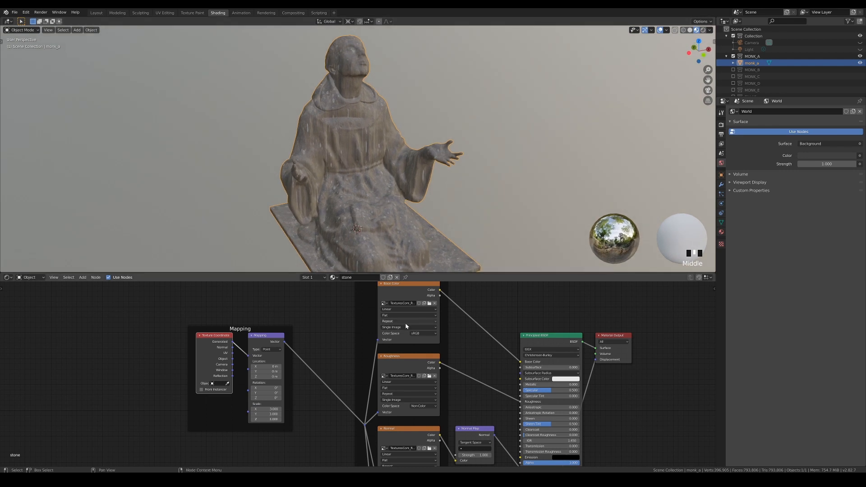
- Switch the projection of the Base Color and Roughness image textures from Flat to Box
{"action": "left_click", "coordinate": [392, 315]}
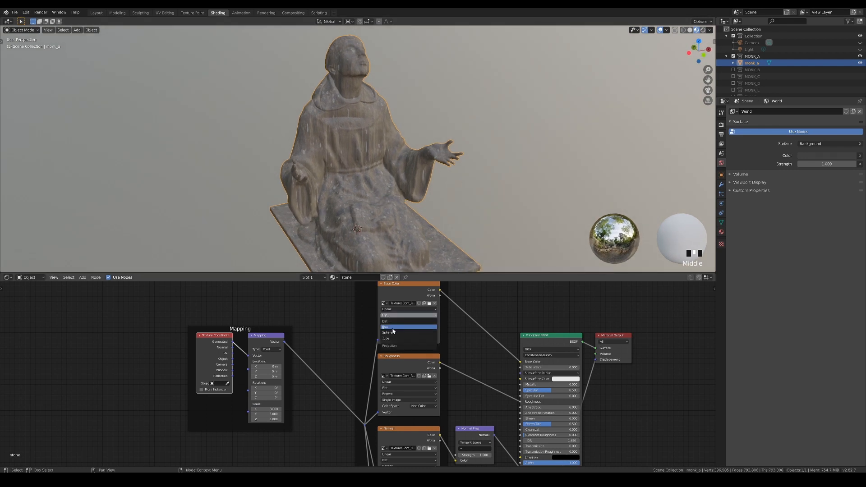
{"action": "left_click", "coordinate": [392, 327]}
{"action": "mouse_move", "coordinate": [396, 199]}
{"action": "middle_mouse_down"}
{"action": "mouse_move", "coordinate": [429, 203]}
{"action": "mouse_move", "coordinate": [397, 203]}
{"action": "middle_mouse_up"}
{"action": "middle_click_drag", "start_coordinate": [392, 388], "coordinate": [394, 370]}
{"action": "left_click", "coordinate": [393, 369]}
{"action": "left_click", "coordinate": [385, 380]}
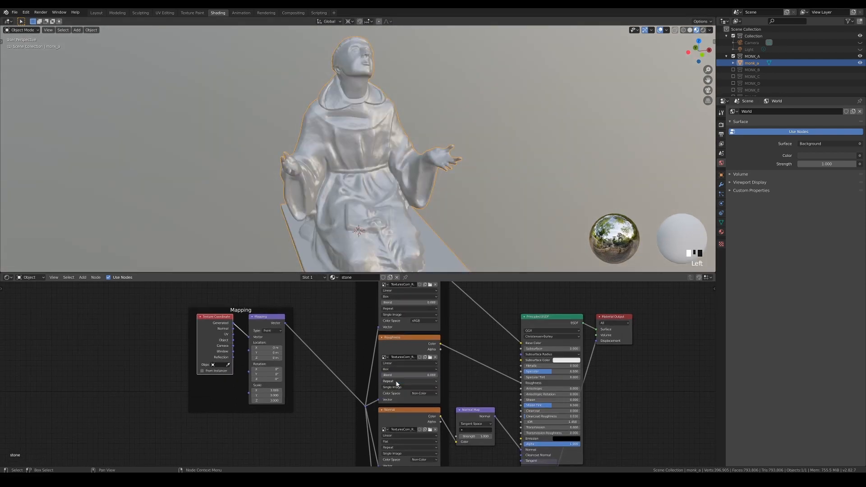
- Switch the projection of the Normal and Displacement image textures to Box
{"action": "middle_click_drag", "start_coordinate": [406, 428], "coordinate": [414, 383]}
{"action": "left_click", "coordinate": [406, 396]}
{"action": "left_click", "coordinate": [403, 408]}
{"action": "middle_click_drag", "start_coordinate": [455, 425], "coordinate": [456, 366]}
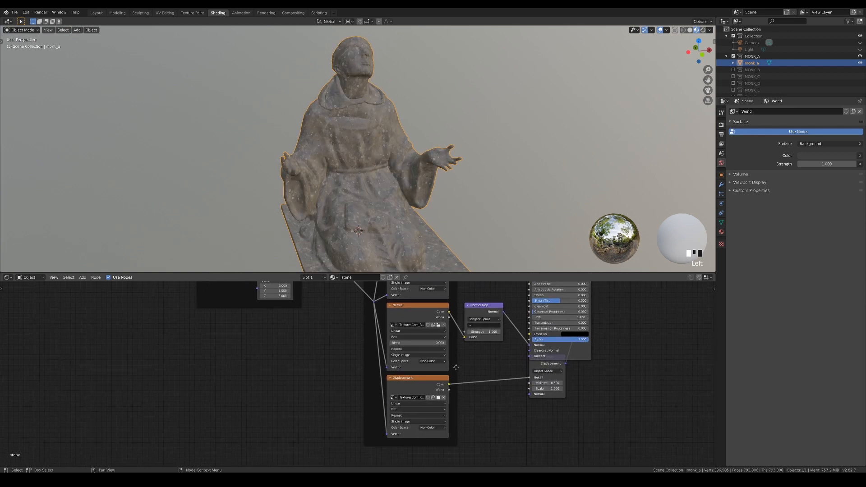
{"action": "left_click", "coordinate": [402, 409]}
{"action": "left_click", "coordinate": [401, 422]}
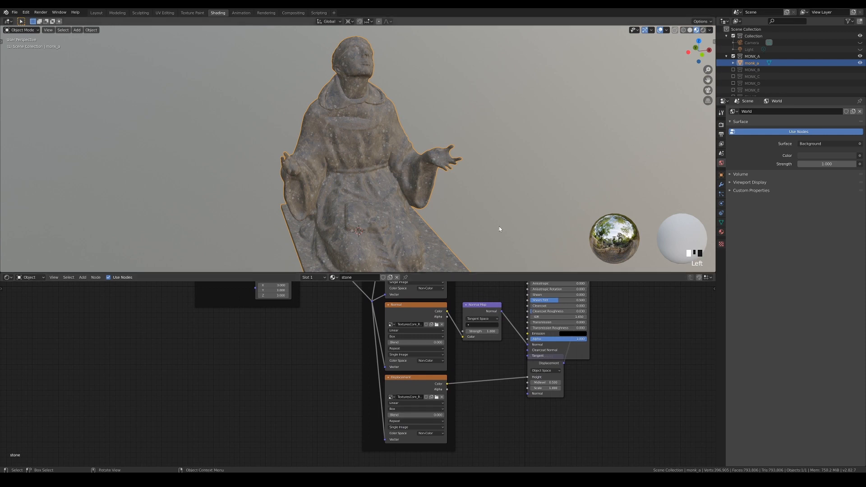
- Disable the MONK_A collection, enable MONK_B, and assign the existing stone material to the monk_b statue
{"action": "middle_click_drag", "start_coordinate": [533, 113], "coordinate": [510, 110]}
{"action": "scroll", "coordinate": [496, 122], "scroll_direction": "down", "scroll_amount": 3}
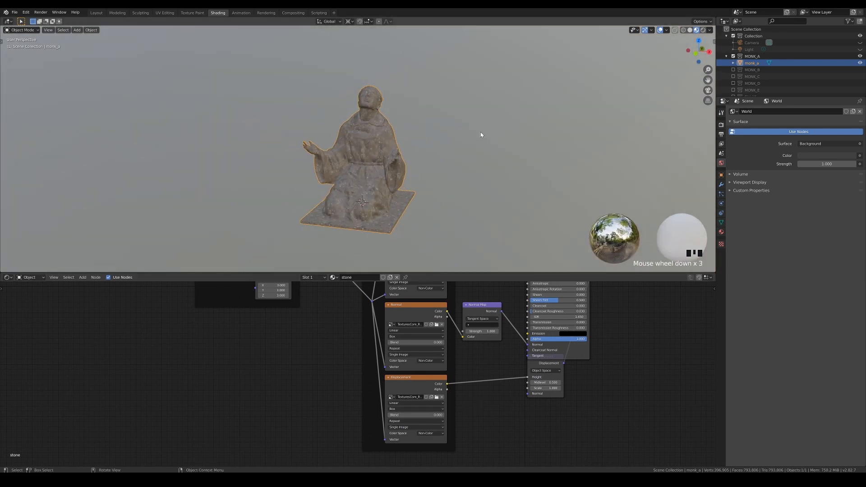
{"action": "key", "text": "Left"}
{"action": "key", "text": "Left"}
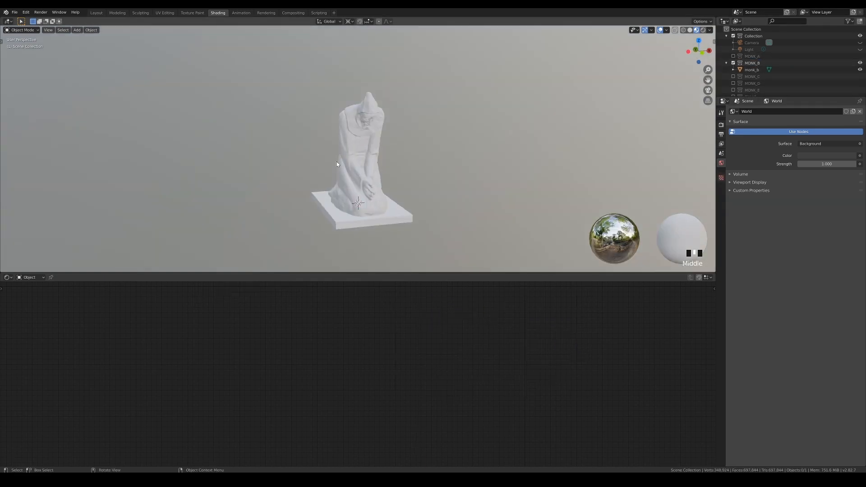
{"action": "left_click", "coordinate": [342, 277]}
{"action": "left_click", "coordinate": [360, 288]}
- Disable the MONK_B collection, enable MONK_C, and assign the stone material to the monk_c statue
{"action": "key", "text": "Left"}
{"action": "key", "text": "Left"}
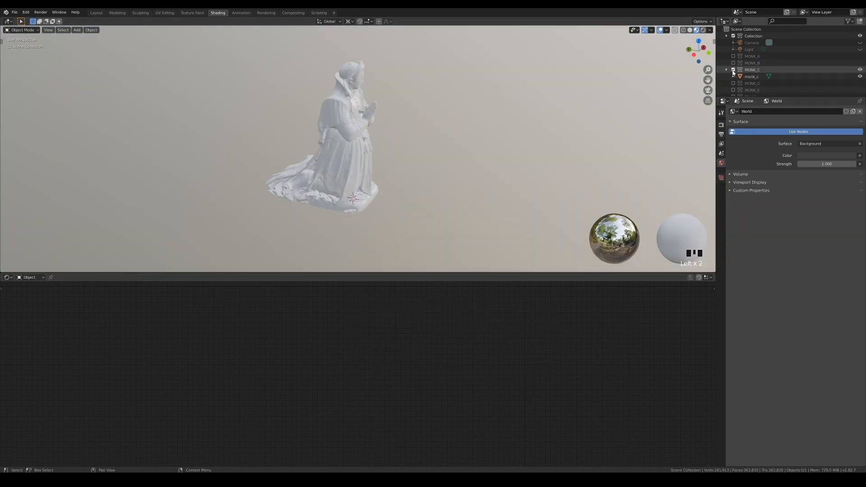
{"action": "left_click", "coordinate": [343, 277]}
{"action": "left_click", "coordinate": [357, 288]}
- Enable the MONK_D collection in place of MONK_C and assign the stone material to its statue
{"action": "key", "text": "Left"}
{"action": "left_click", "coordinate": [343, 277]}
{"action": "left_click", "coordinate": [357, 288]}
- Work through the MONK_E and PILLAR collections, enabling one at a time, and assign the stone material to monk_e and the pillar
{"action": "left_click", "coordinate": [733, 76]}
{"action": "left_click", "coordinate": [734, 83]}
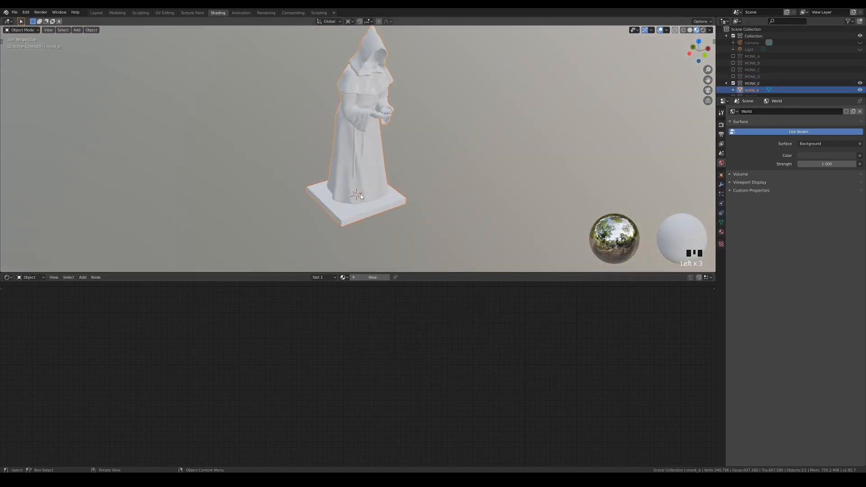
{"action": "left_click", "coordinate": [734, 84]}
{"action": "left_click", "coordinate": [733, 90]}
{"action": "left_click", "coordinate": [342, 277]}
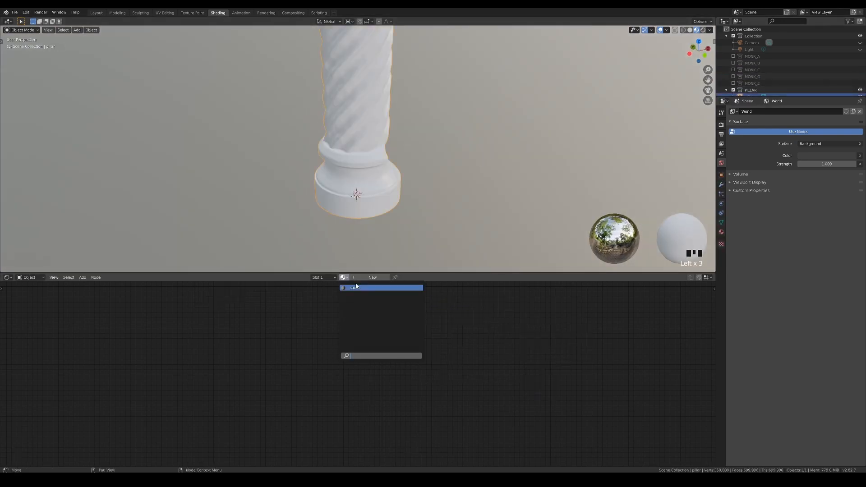
{"action": "left_click", "coordinate": [356, 287]}
{"action": "middle_click_drag", "start_coordinate": [443, 126], "coordinate": [414, 188]}
{"action": "scroll", "coordinate": [766, 68], "scroll_direction": "down", "scroll_amount": 2}
- Enable the ARCH collection, disable PILLAR, and assign the stone material to the arch
{"action": "left_click", "coordinate": [734, 83]}
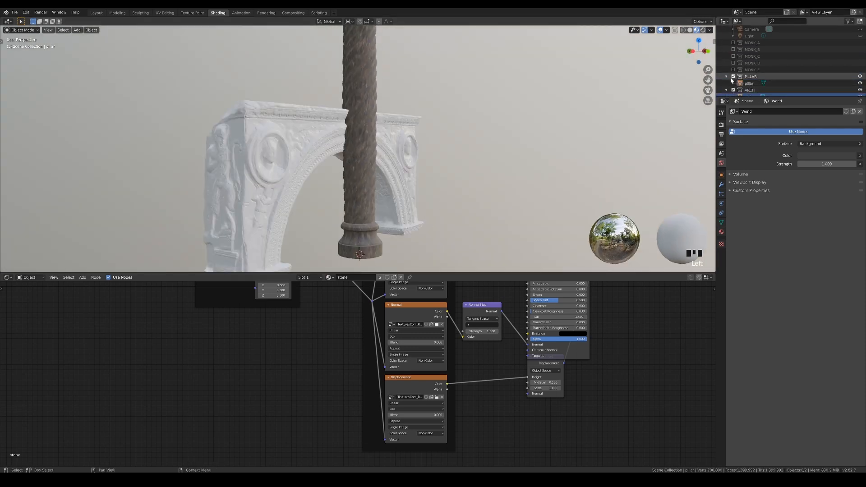
{"action": "left_click", "coordinate": [733, 76]}
{"action": "left_click", "coordinate": [343, 277]}
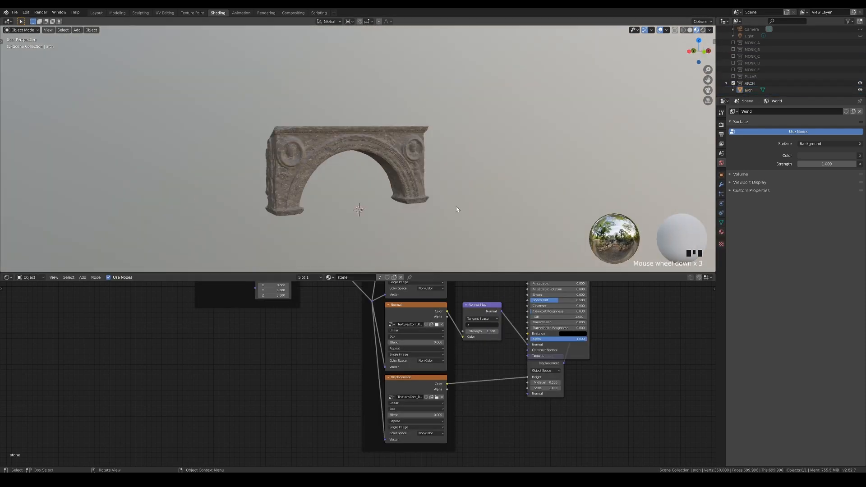
{"action": "left_click", "coordinate": [438, 210]}
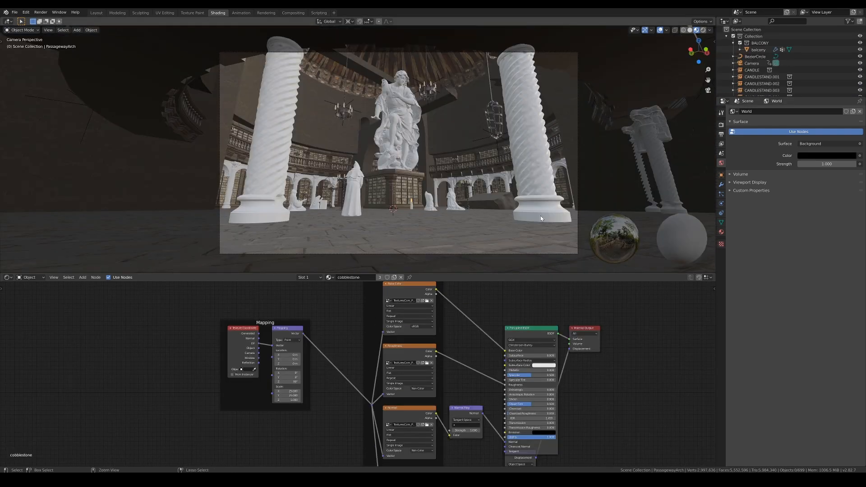
- Save the main scene, quit Blender, and reopen the scene file to reload the linked statues, pillars and arches
{"action": "key", "text": "ctrl+q"}
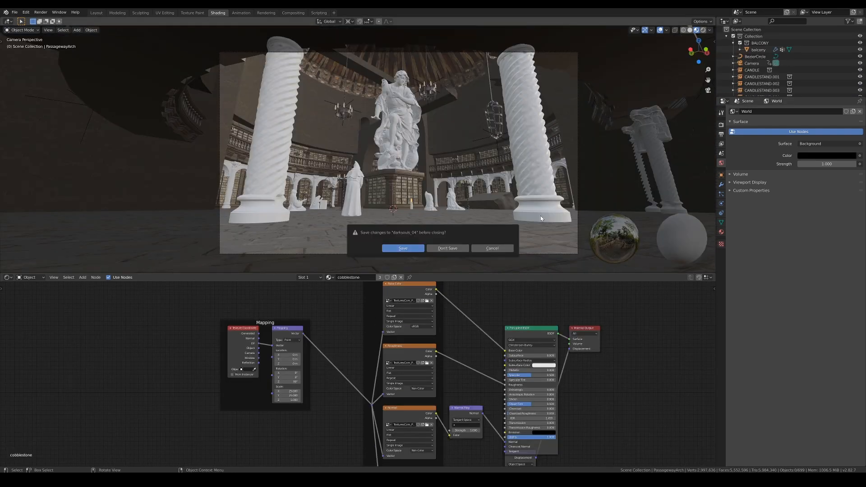
{"action": "left_click", "coordinate": [410, 248]}
{"action": "left_click", "coordinate": [536, 346]}
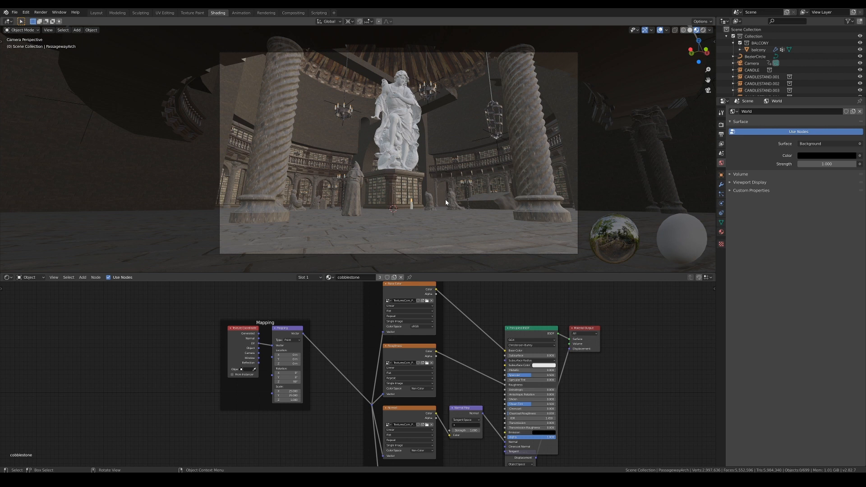
- Assign the linked stone material from statues_01.blend to the large central statue on the pedestal
{"action": "left_click", "coordinate": [394, 140]}
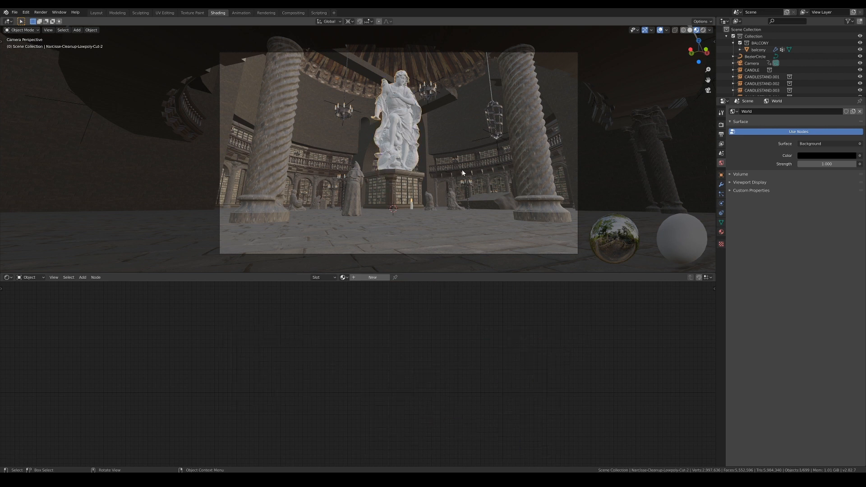
{"action": "left_click", "coordinate": [343, 277]}
{"action": "key", "text": "Down"}
{"action": "key", "text": "Down"}
{"action": "key", "text": "Down"}
{"action": "key", "text": "Down"}
{"action": "key", "text": "Down"}
{"action": "key", "text": "Down"}
{"action": "key", "text": "Down"}
{"action": "key", "text": "Down"}
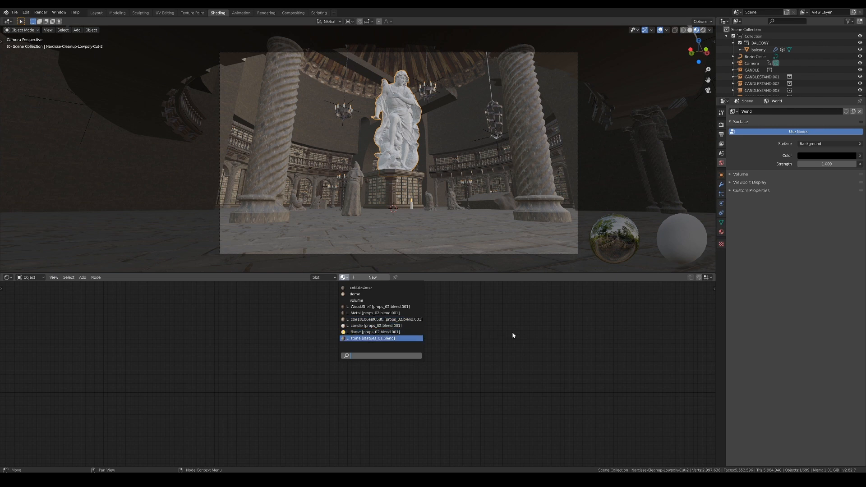
{"action": "key", "text": "Return"}
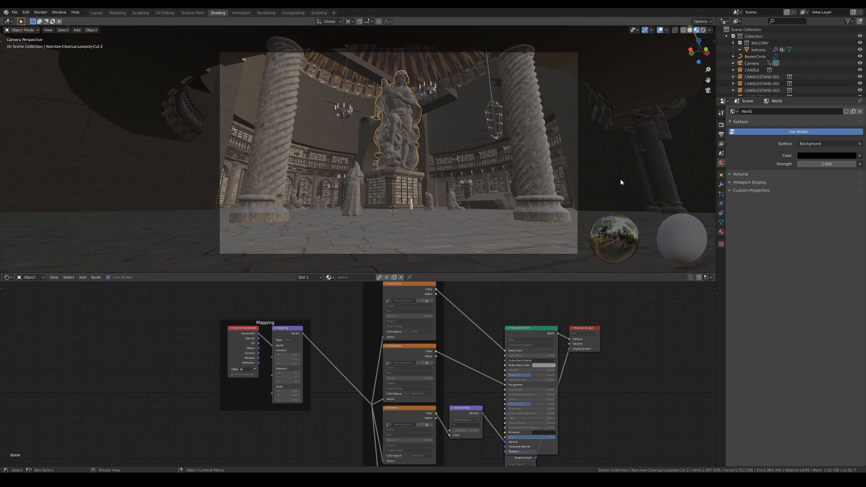
- Display the camera view in Rendered shading and enable the scene's lights collection
{"action": "left_click", "coordinate": [704, 31]}
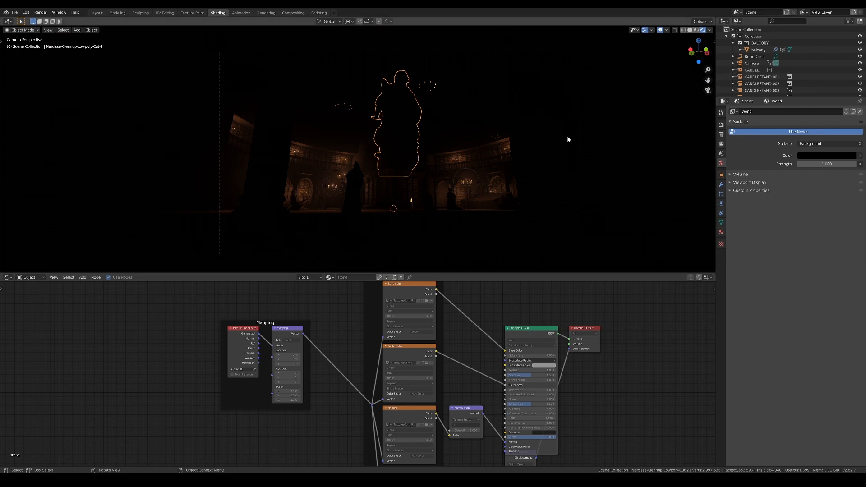
{"action": "scroll", "coordinate": [744, 79], "scroll_direction": "down", "scroll_amount": 10}
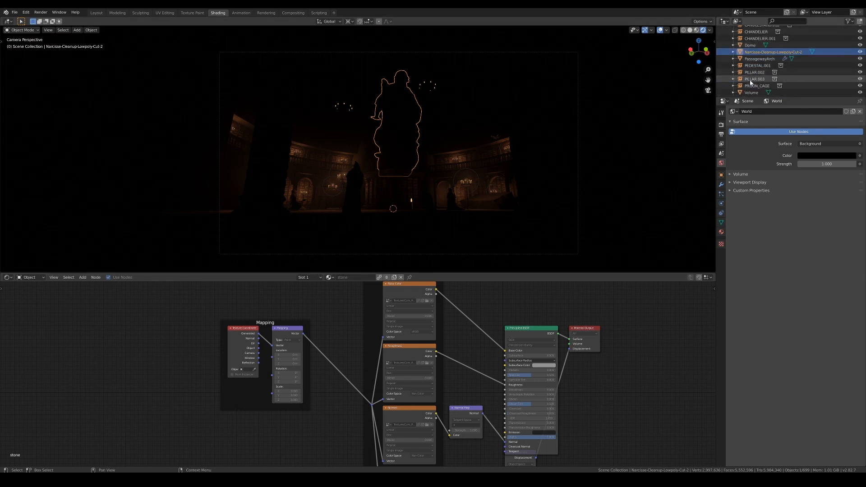
{"action": "scroll", "coordinate": [748, 82], "scroll_direction": "up", "scroll_amount": 2}
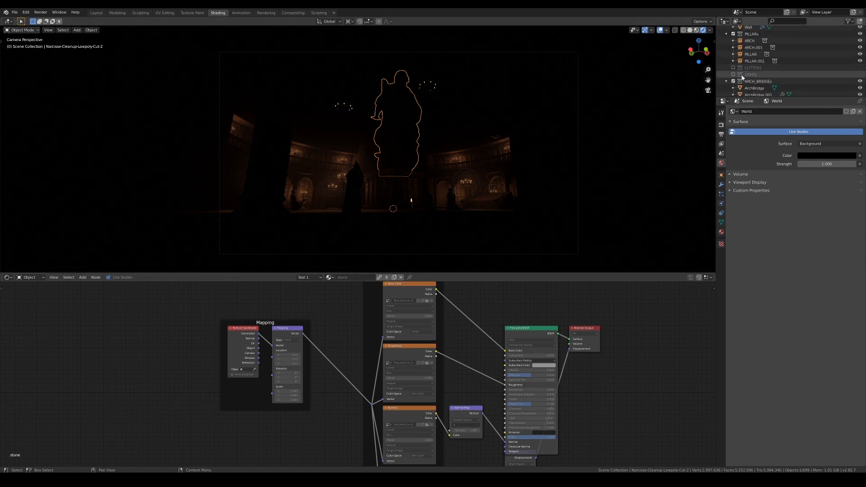
{"action": "left_click", "coordinate": [742, 75]}
{"action": "left_click", "coordinate": [734, 75]}
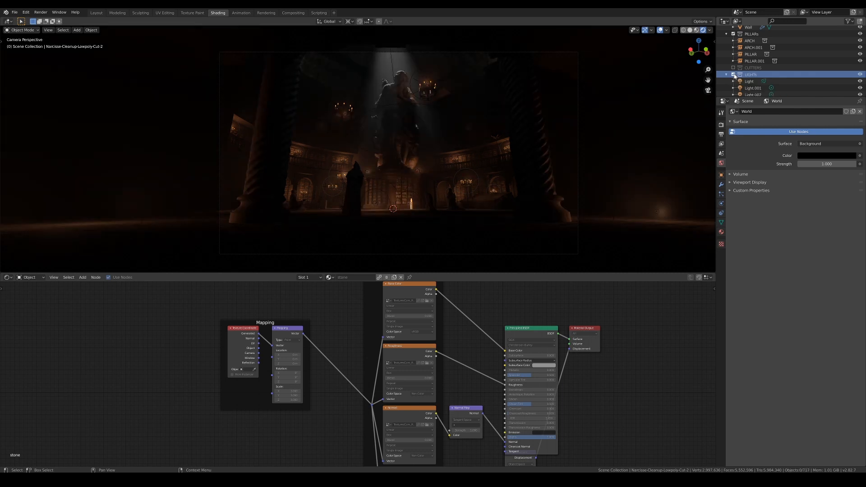